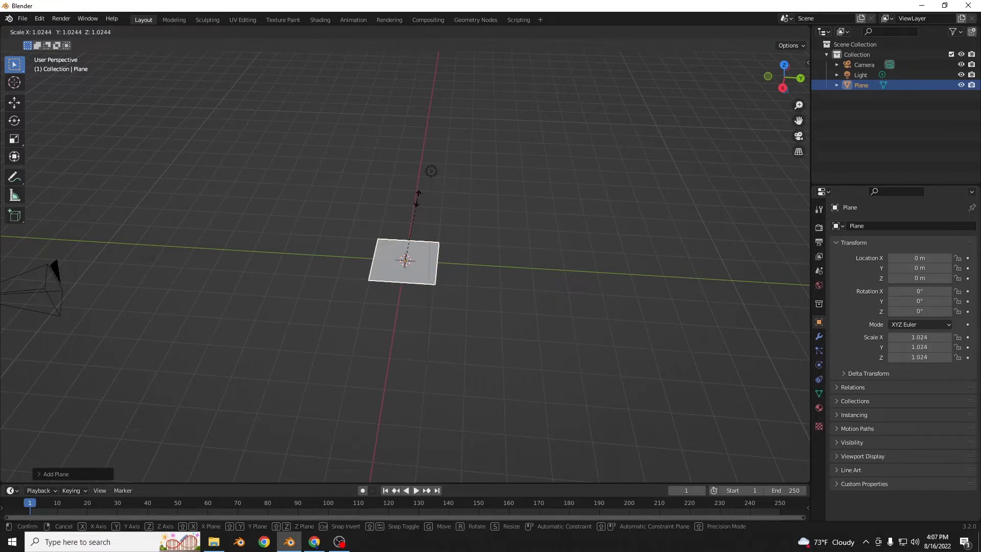
# Scale the plane along the Y axis by about 2.
pyautogui.press('y')
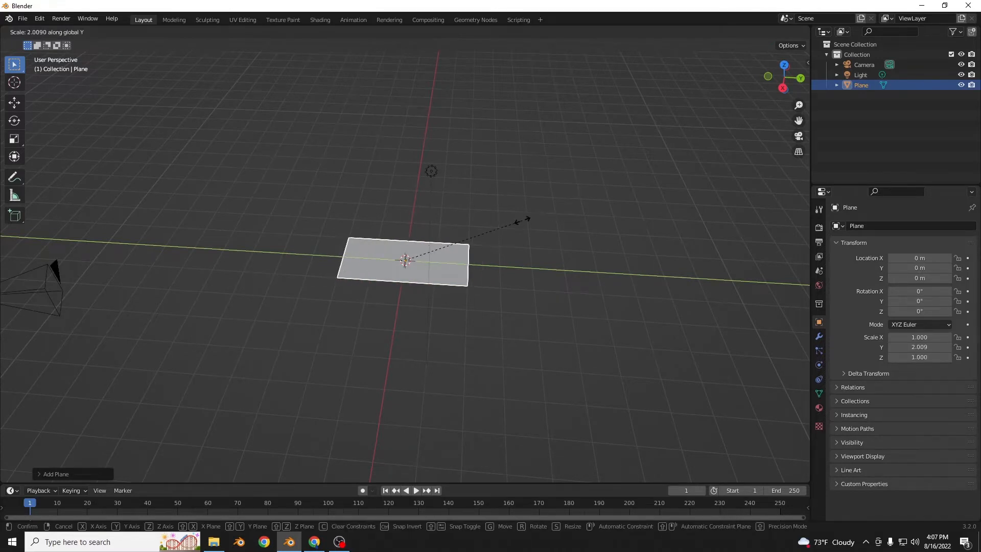
pyautogui.click(520, 232)
pyautogui.moveTo(520, 236); pyautogui.dragTo(467, 224, button='middle')
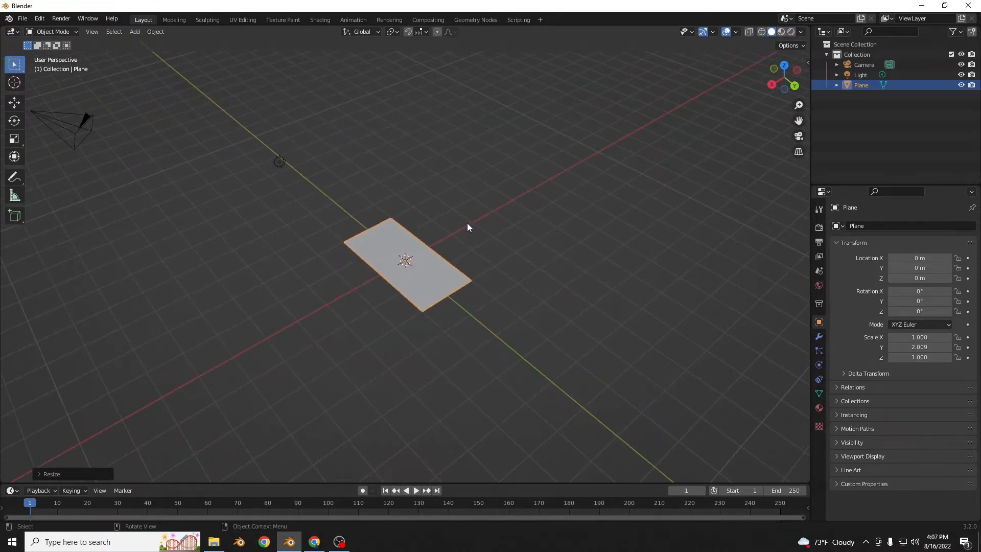
# Rotate the plane 90 degrees around the Y axis so it stands upright.
pyautogui.press('r')
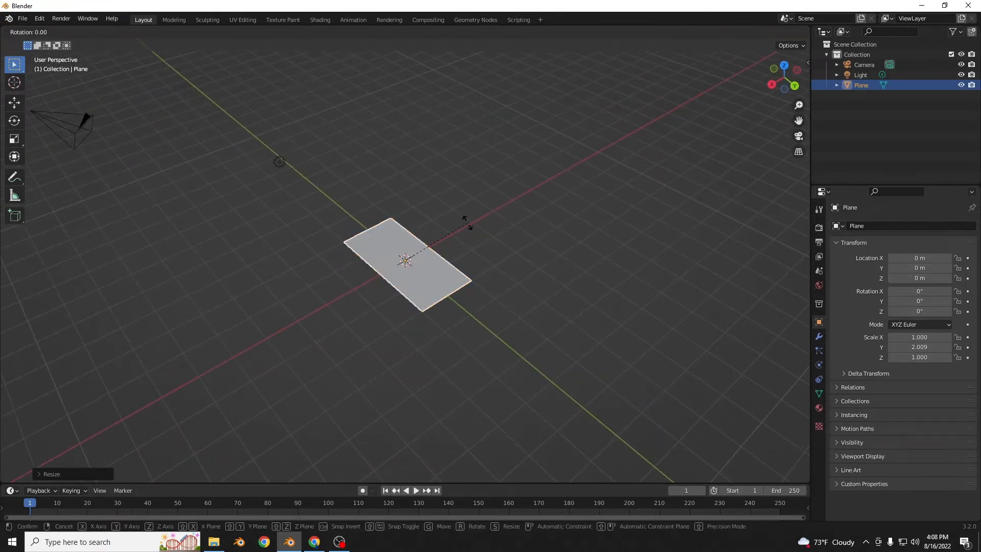
pyautogui.press('y')
pyautogui.press('9')
pyautogui.press('0')
pyautogui.press('Return')
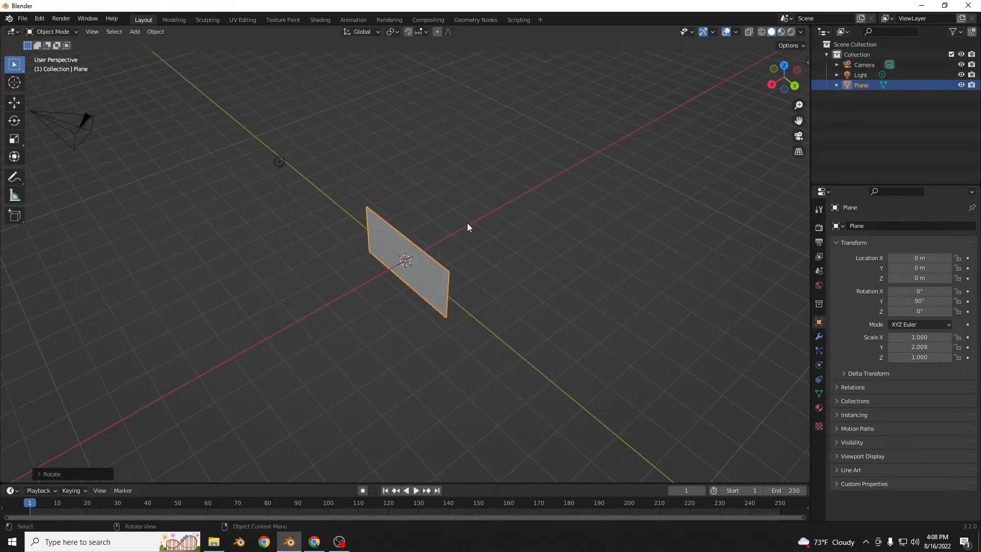
# Move the upright plane 1 m up along the Z axis.
pyautogui.write('gz')
pyautogui.write('1')
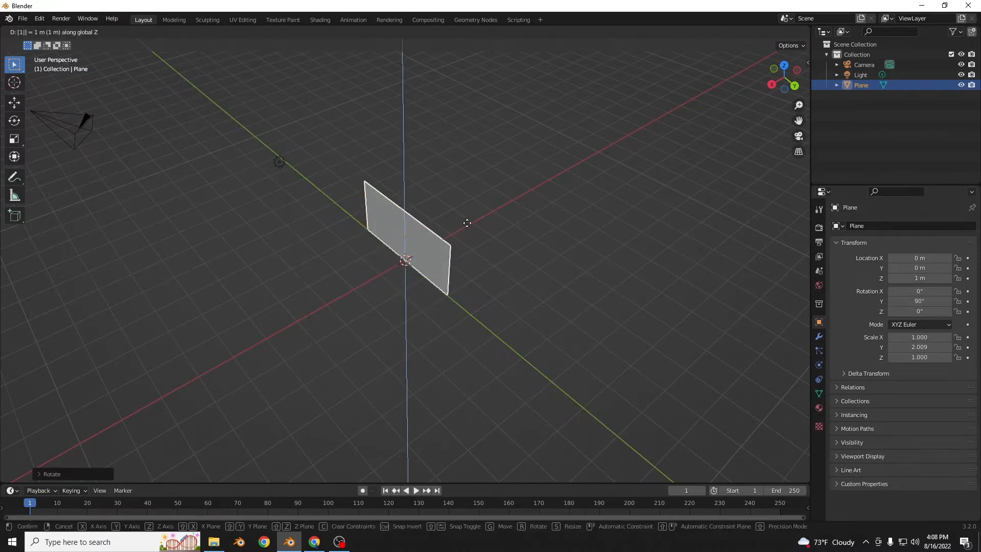
pyautogui.press('Return')
pyautogui.moveTo(495, 224)
pyautogui.mouseDown(button='middle')
pyautogui.moveTo(462, 153)
pyautogui.moveTo(451, 194)
pyautogui.moveTo(648, 198)
pyautogui.moveTo(641, 258)
pyautogui.moveTo(537, 197)
pyautogui.moveTo(479, 197)
pyautogui.moveTo(584, 210)
pyautogui.moveTo(559, 184)
pyautogui.moveTo(511, 199)
pyautogui.moveTo(503, 222)
pyautogui.mouseUp(button='middle')
pyautogui.scroll(5, 511, 198)
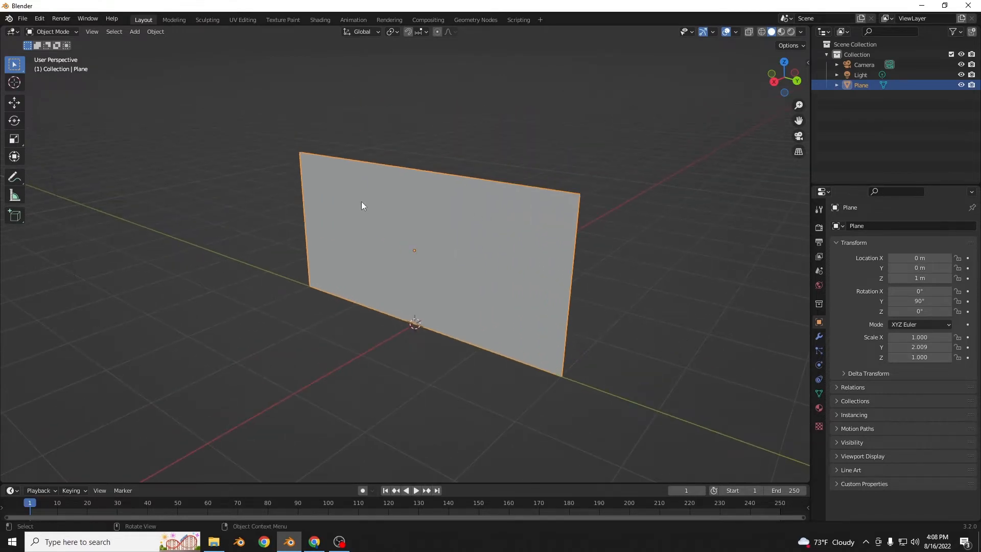
# Apply all transforms to the plane.
pyautogui.hotkey('ctrl', 'a')
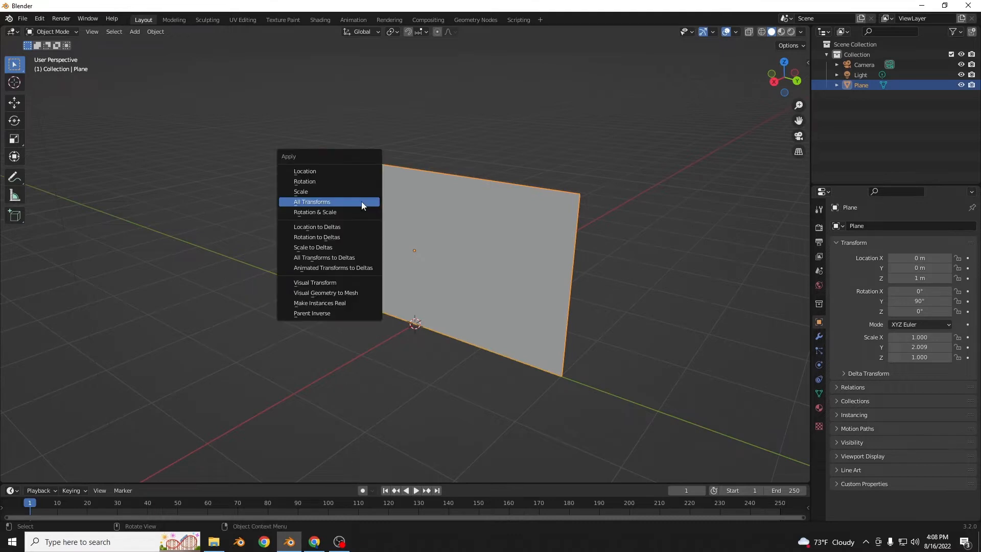
pyautogui.click(361, 201)
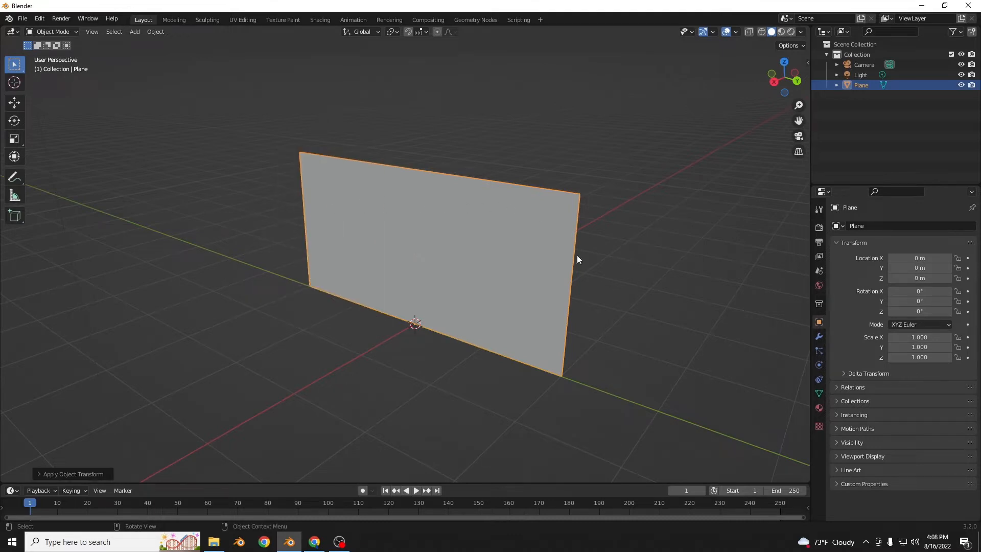
pyautogui.moveTo(577, 260); pyautogui.dragTo(583, 298, button='middle')
# Enter Edit Mode and subdivide the plane into a 4 by 4 grid of faces.
pyautogui.click(56, 32)
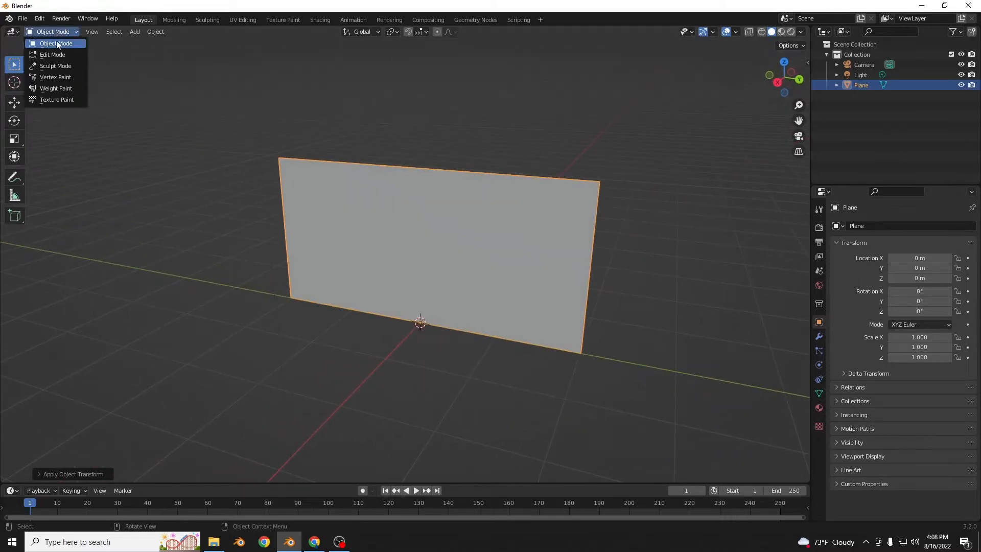
pyautogui.click(56, 55)
pyautogui.rightClick(363, 209)
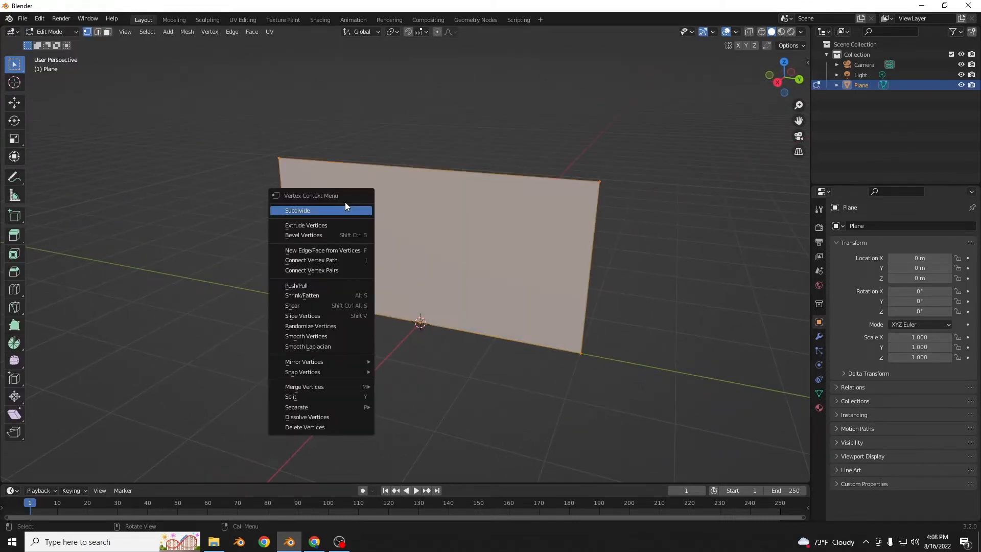
pyautogui.click(360, 211)
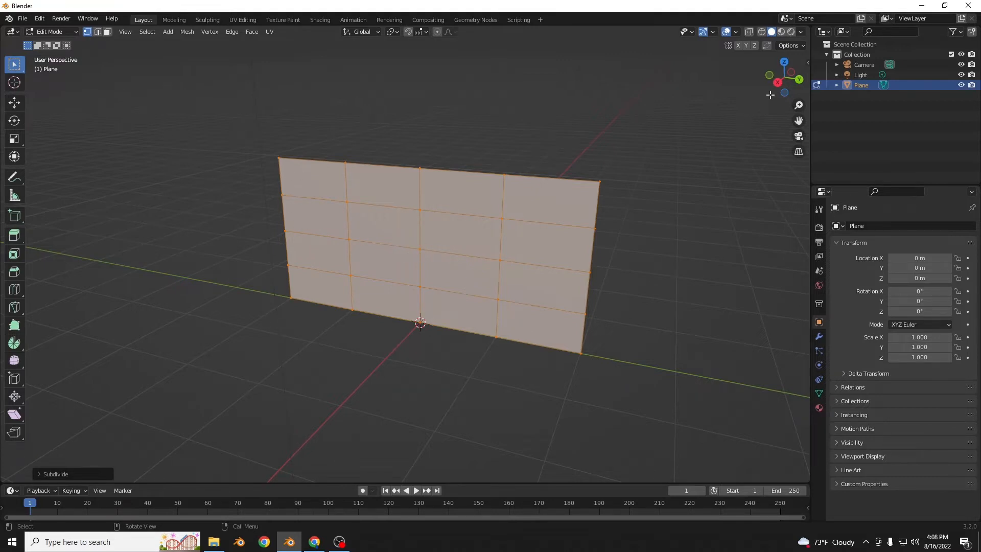
# Clear the selection and, in edge select mode, select all edges along the plane's left vertical side.
pyautogui.hotkey('alt', 'a')
pyautogui.moveTo(785, 91); pyautogui.dragTo(764, 93)
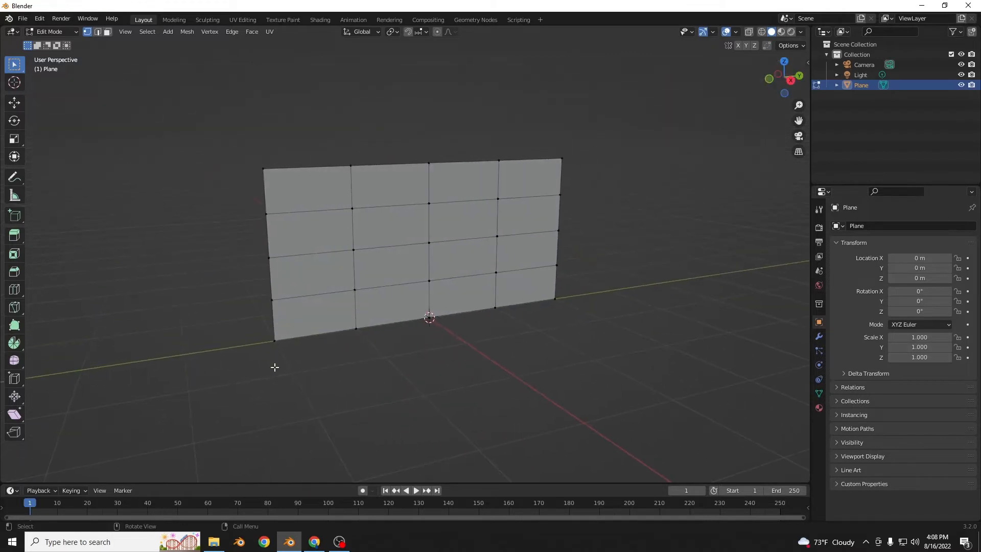
pyautogui.click(98, 33)
pyautogui.moveTo(286, 355); pyautogui.dragTo(225, 171)
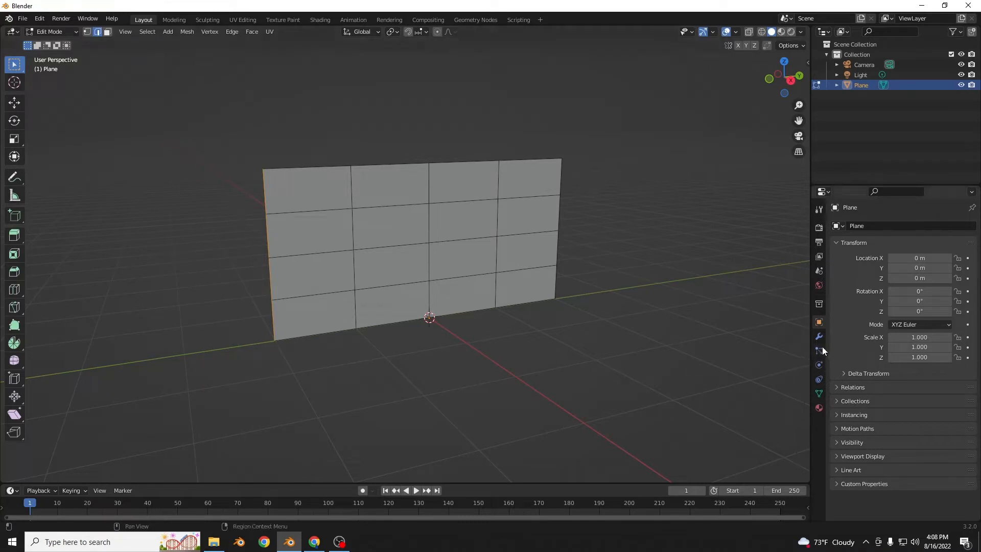
# Create a vertex group for the selected side edges and return to Object Mode.
pyautogui.click(819, 393)
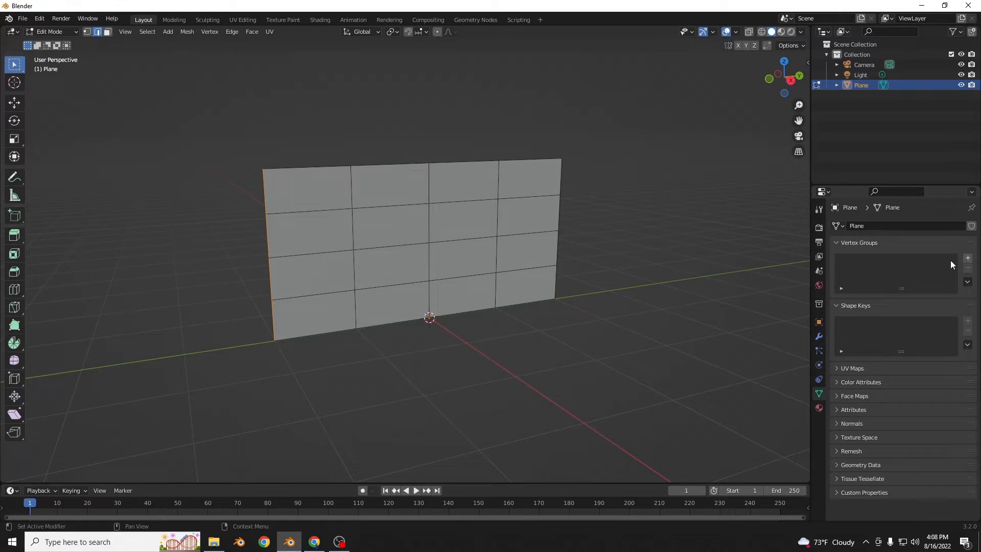
pyautogui.click(968, 259)
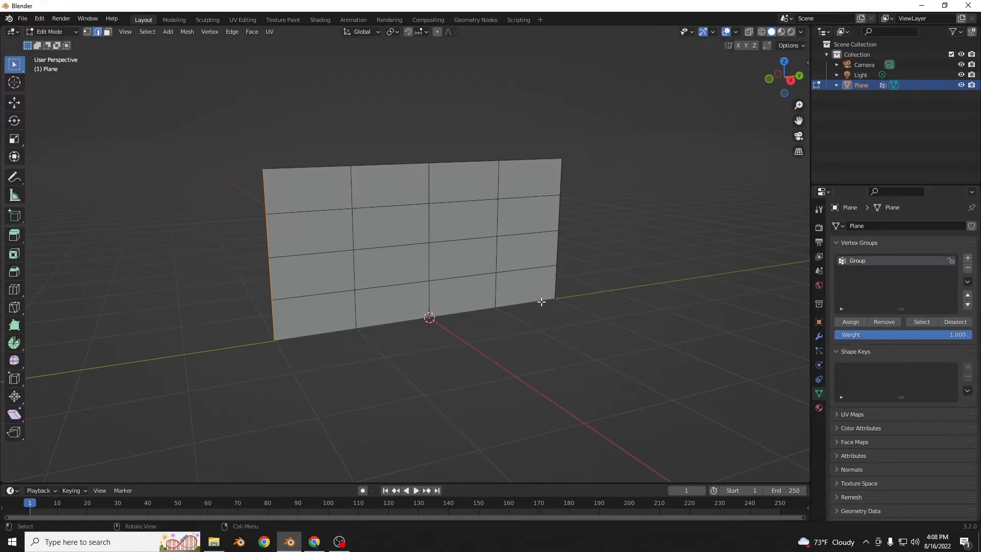
pyautogui.moveTo(541, 302)
pyautogui.mouseDown(button='middle')
pyautogui.moveTo(530, 302)
pyautogui.moveTo(517, 327)
pyautogui.moveTo(532, 293)
pyautogui.mouseUp(button='middle')
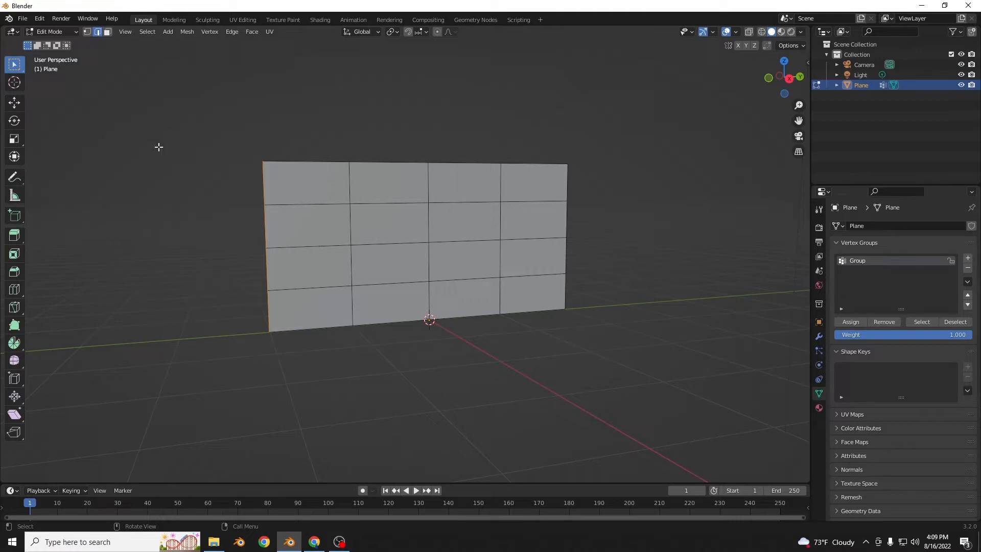
pyautogui.click(51, 32)
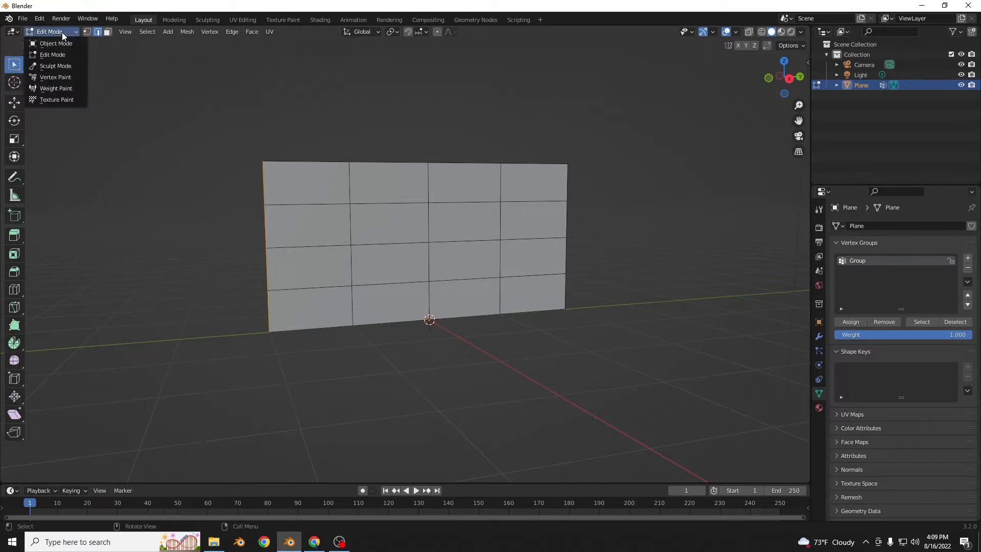
pyautogui.click(46, 38)
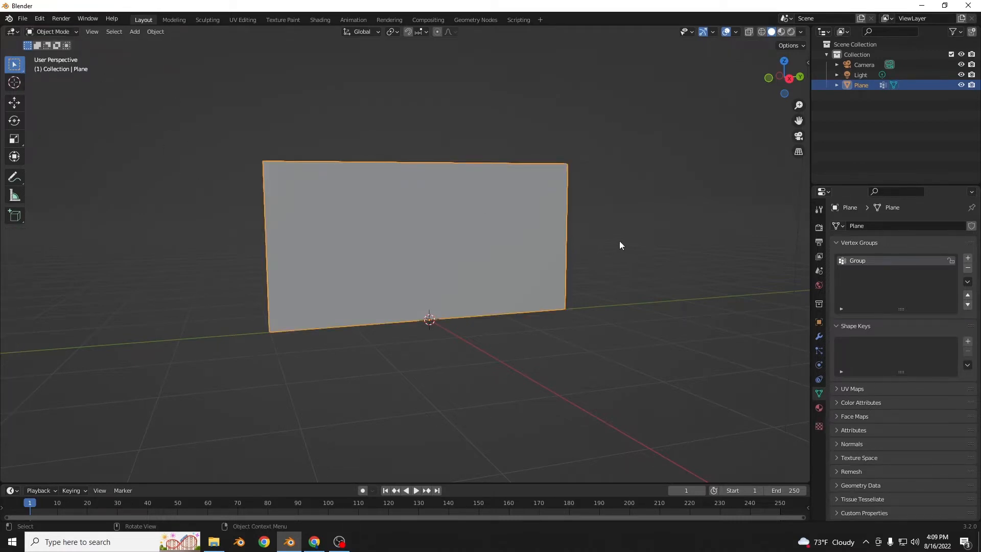
# Play the animation briefly to check the plane without physics, and rewind to frame 1.
pyautogui.moveTo(619, 246); pyautogui.dragTo(637, 263, button='middle')
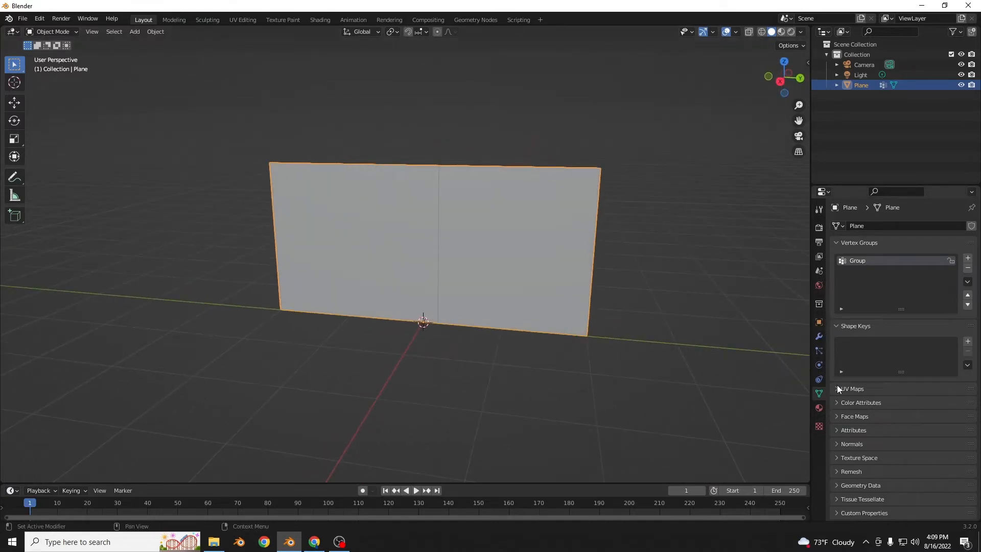
pyautogui.press('space')
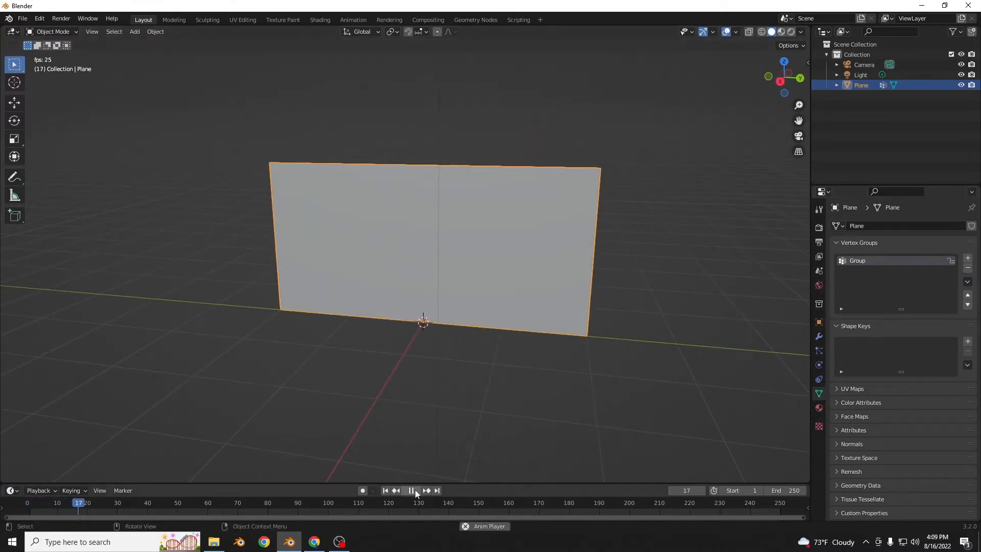
pyautogui.click(412, 491)
pyautogui.hotkey('shift', 'Left')
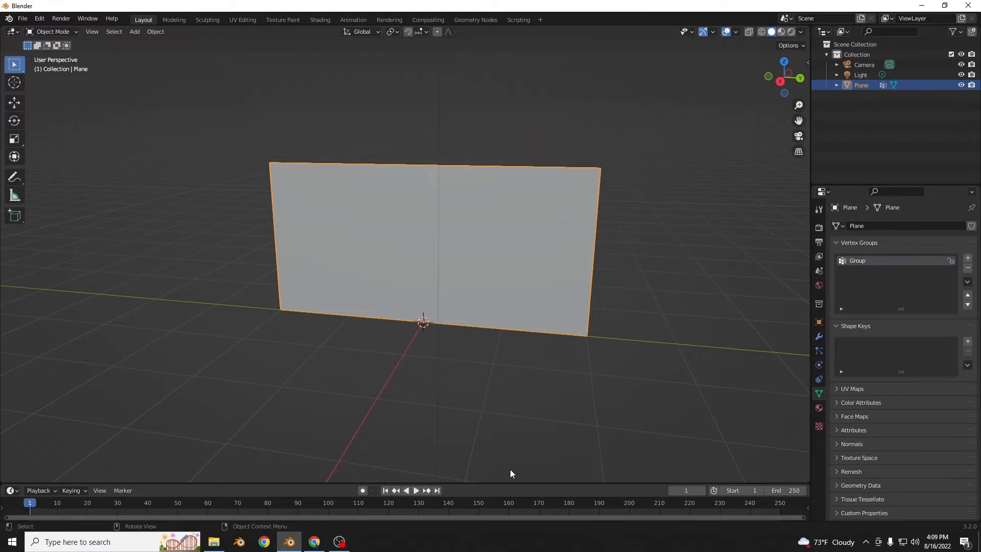
# Add Cloth physics to the plane and preview how it falls, rewinding to frame 1.
pyautogui.click(820, 366)
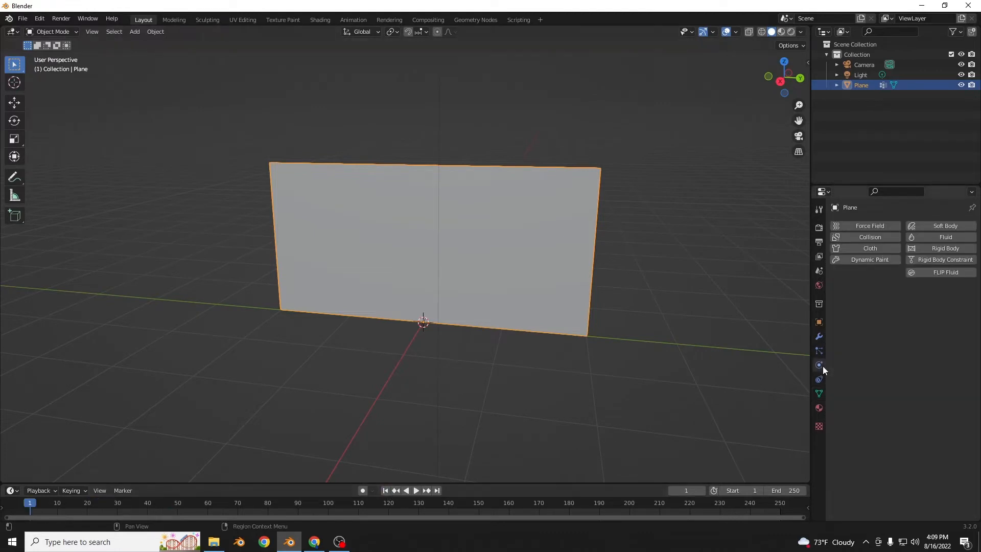
pyautogui.click(860, 253)
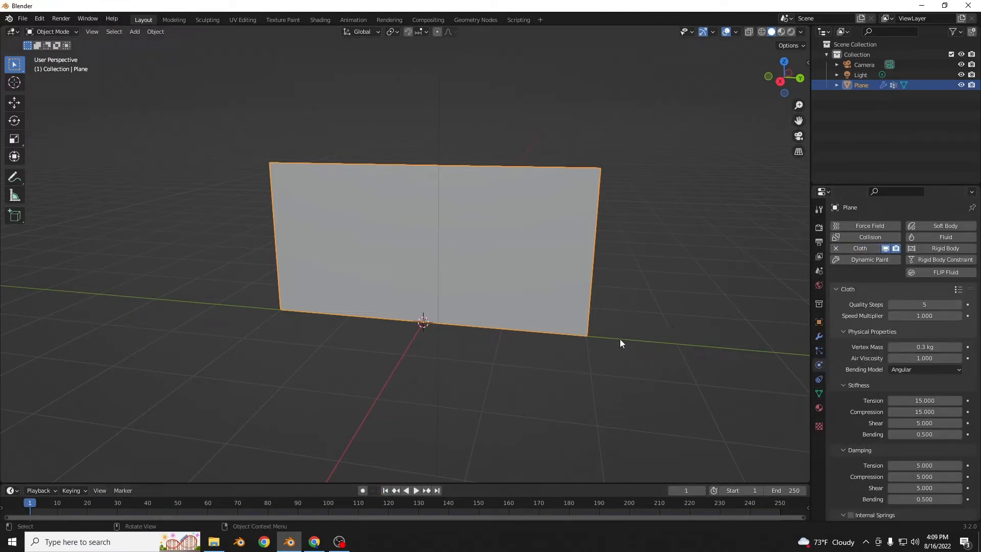
pyautogui.press('space')
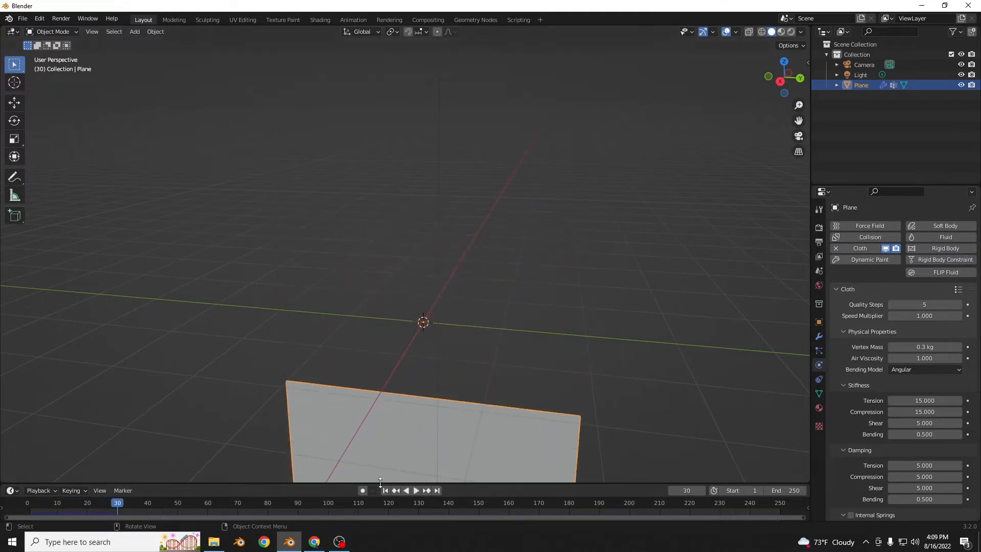
pyautogui.press('Escape')
# Set the cloth's Pin Group to the vertex group named Group and preview the pinned simulation.
pyautogui.scroll(-10, 920, 384)
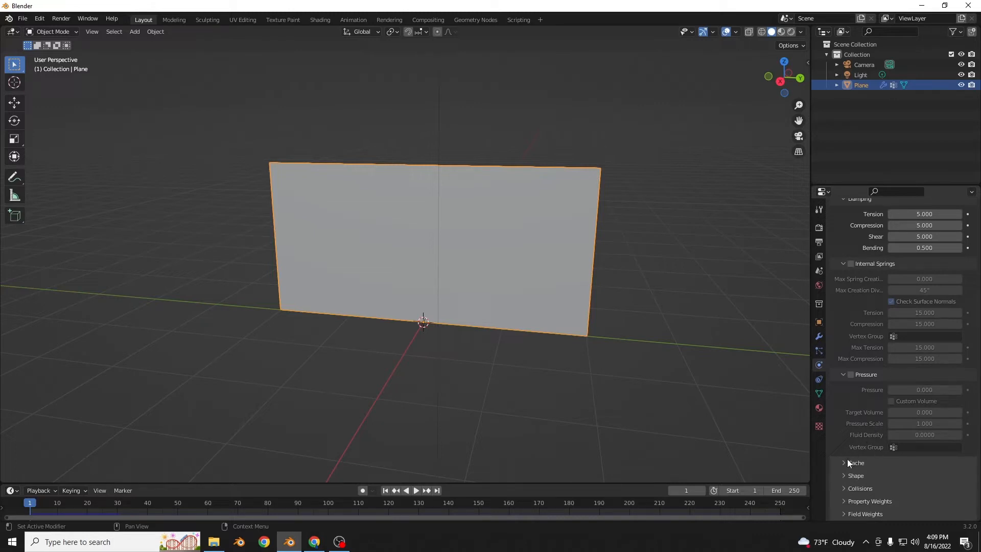
pyautogui.click(847, 475)
pyautogui.scroll(-4, 889, 454)
pyautogui.click(930, 414)
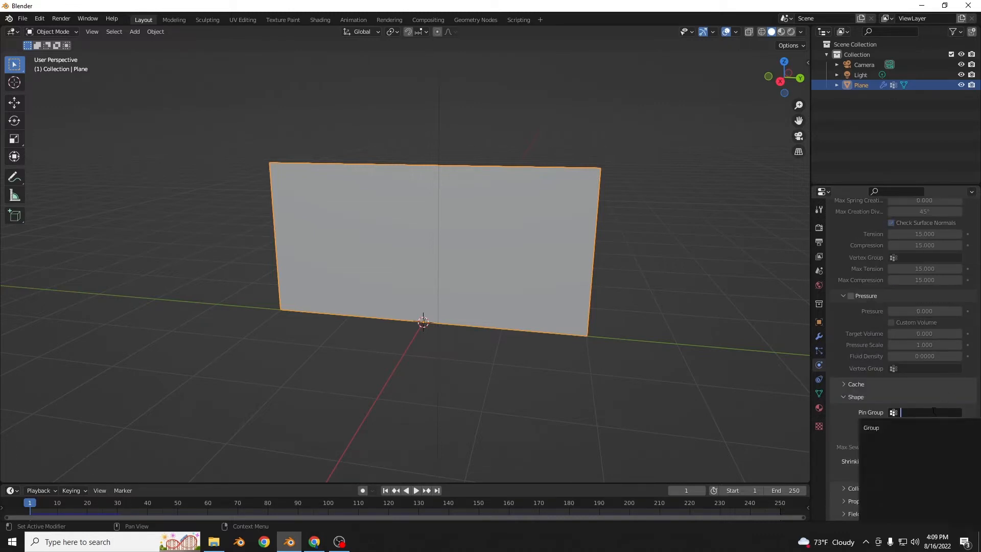
pyautogui.click(922, 428)
pyautogui.press('space')
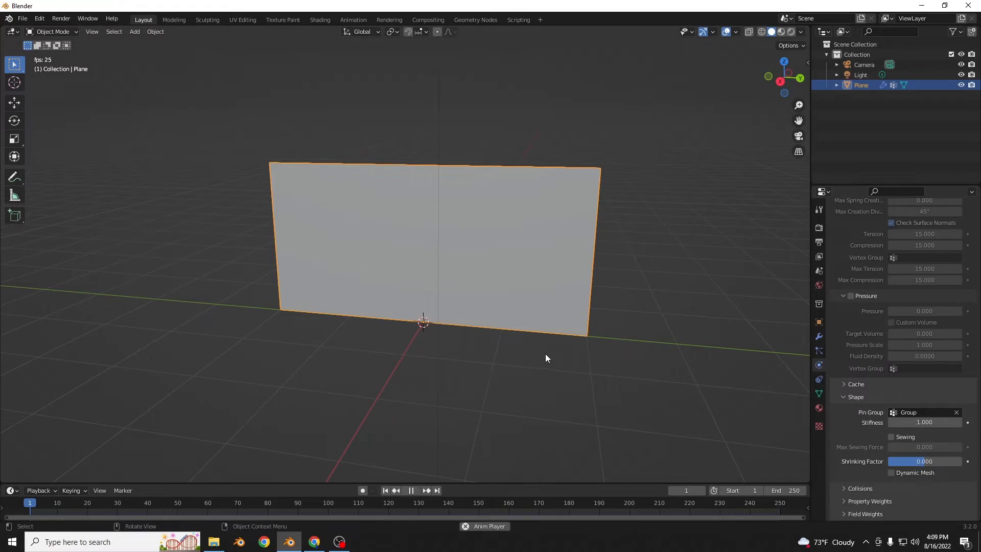
pyautogui.click(385, 490)
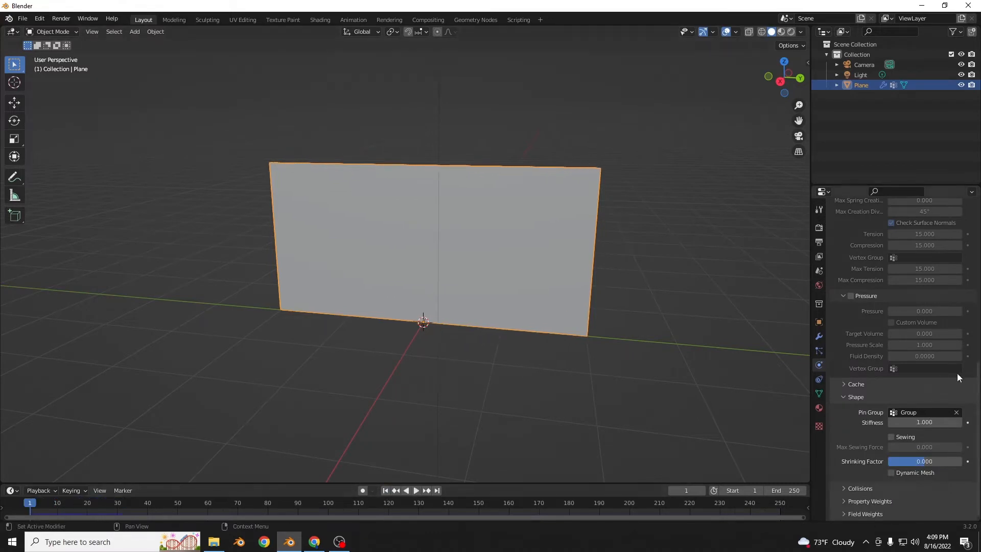
# Set the cloth's bending stiffness to 0 and tension stiffness to 0.9, and play the simulation.
pyautogui.scroll(6, 943, 367)
pyautogui.scroll(8, 943, 367)
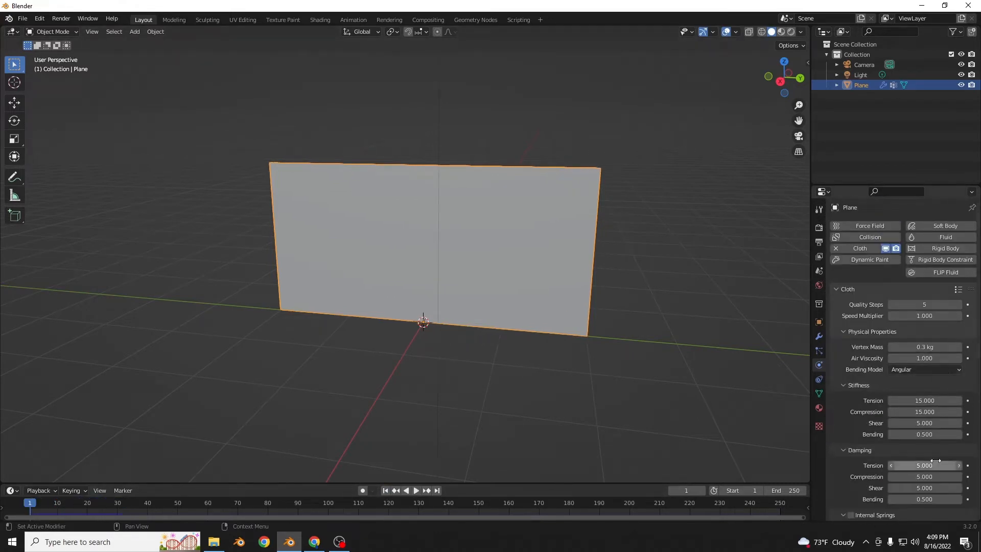
pyautogui.press('BackSpace')
pyautogui.scroll(-3, 928, 430)
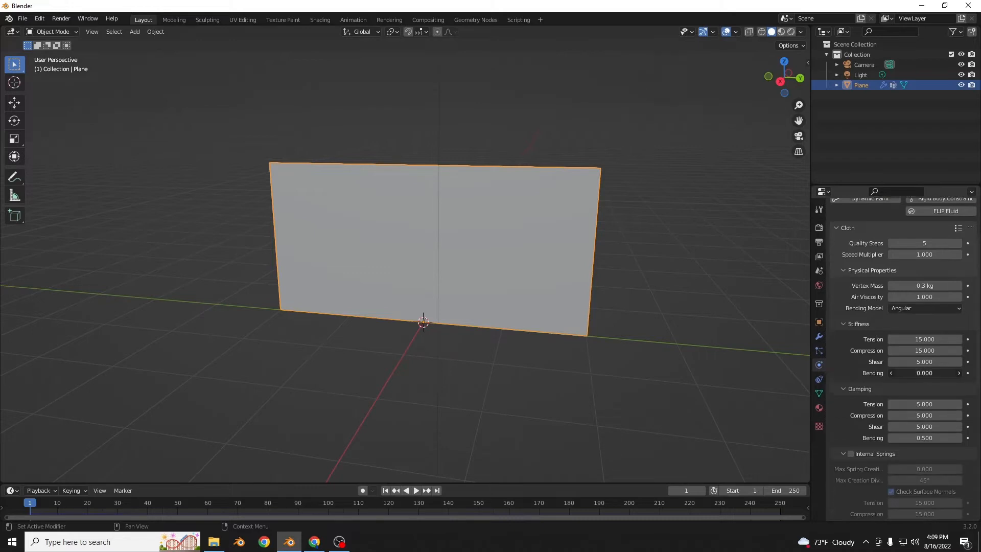
pyautogui.moveTo(940, 339); pyautogui.dragTo(915, 339)
pyautogui.press('space')
# Set the cloth's compression stiffness to 0, replay the simulation and rewind to frame 1.
pyautogui.press('BackSpace')
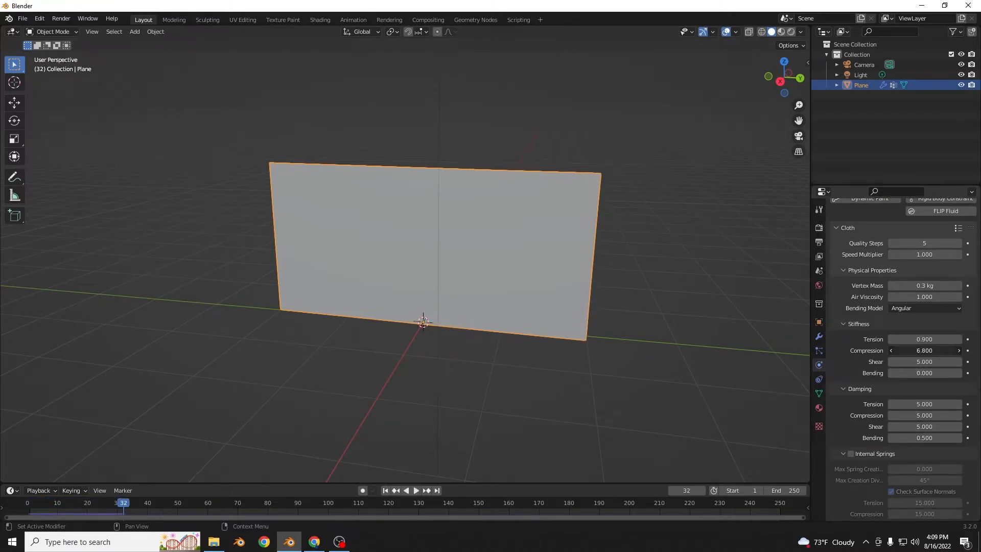
pyautogui.press('space')
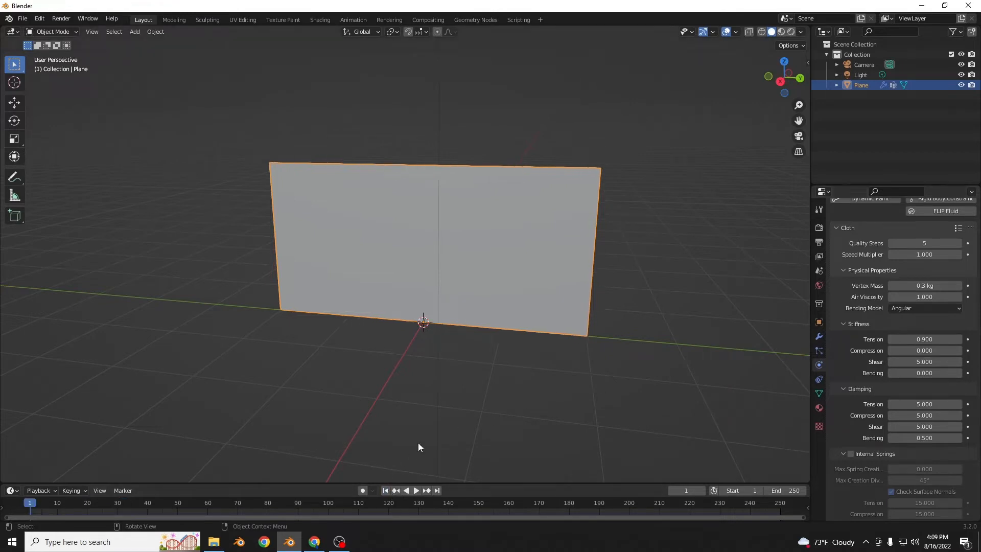
pyautogui.click(387, 490)
# Apply Shade Smooth to the plane.
pyautogui.moveTo(535, 370); pyautogui.dragTo(695, 247, button='middle')
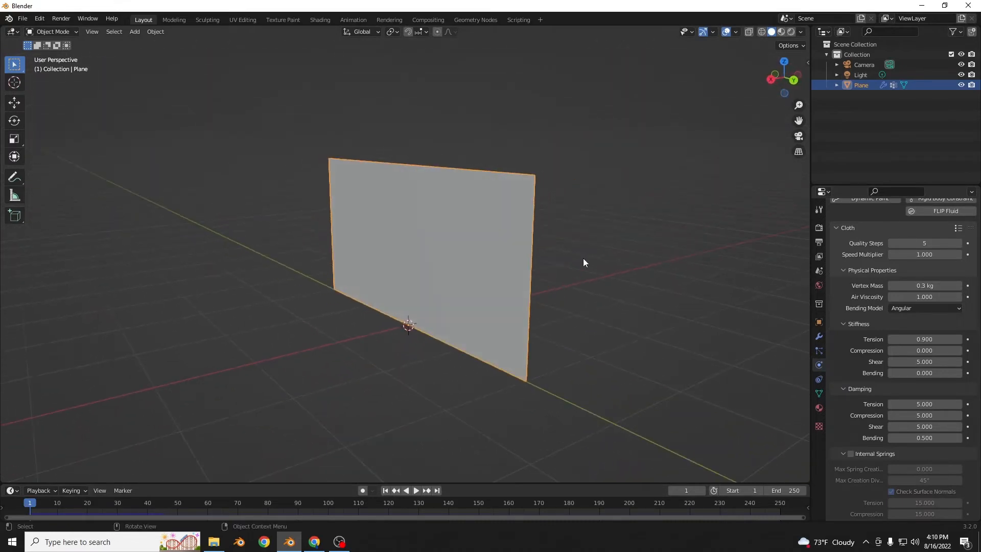
pyautogui.moveTo(584, 259); pyautogui.dragTo(602, 256, button='middle')
pyautogui.rightClick(386, 229)
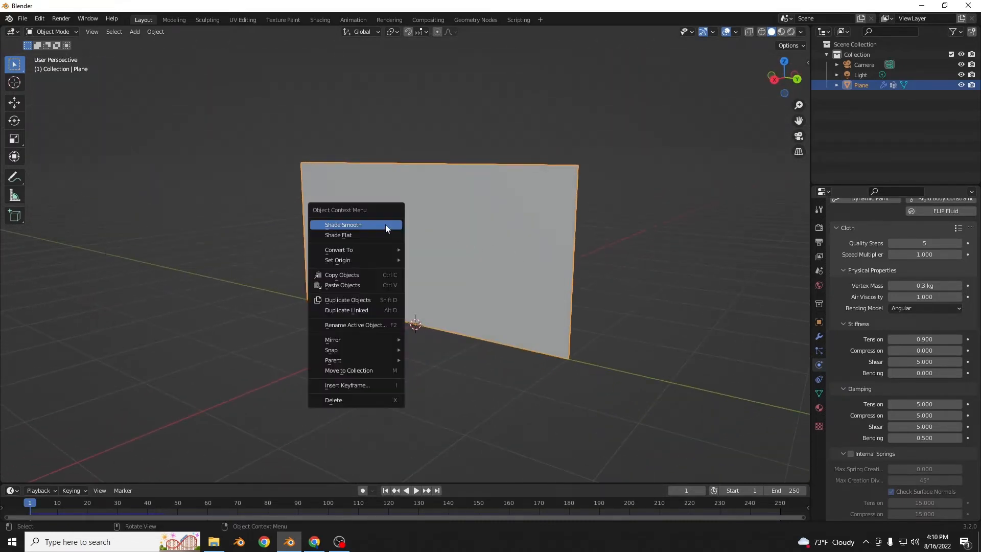
pyautogui.click(387, 225)
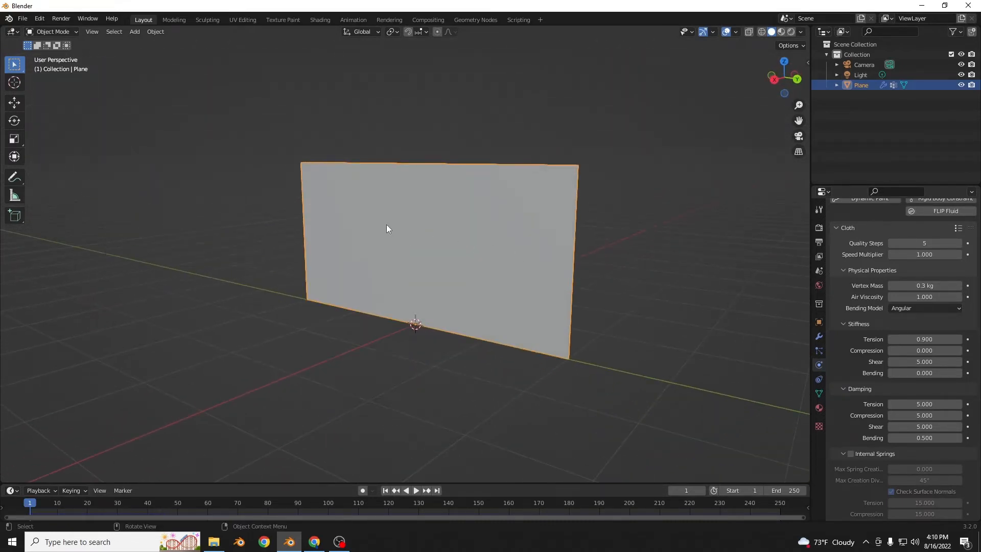
# Add a Wind force field at the scene origin, preview its effect on the cloth and rewind to frame 1.
pyautogui.click(136, 32)
pyautogui.moveTo(172, 232)
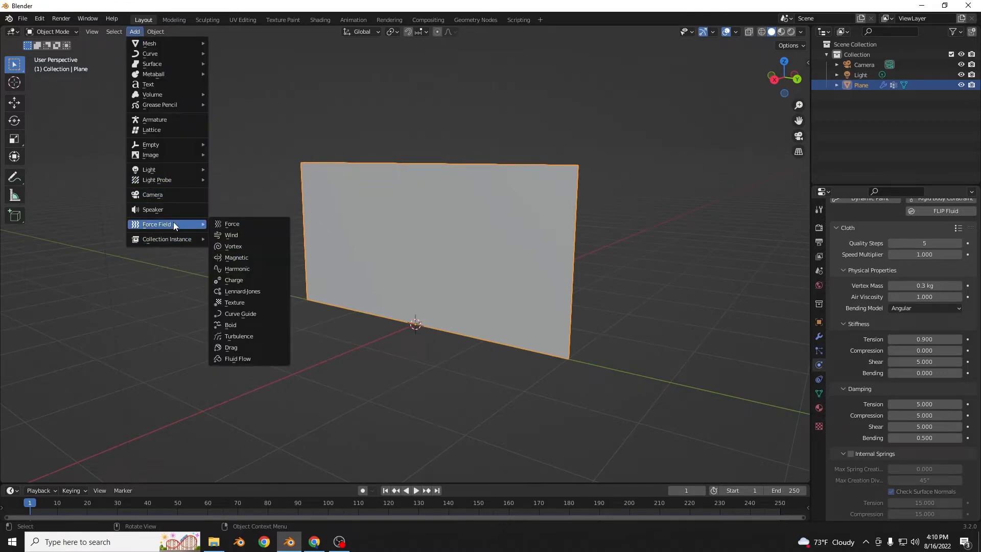
pyautogui.click(234, 236)
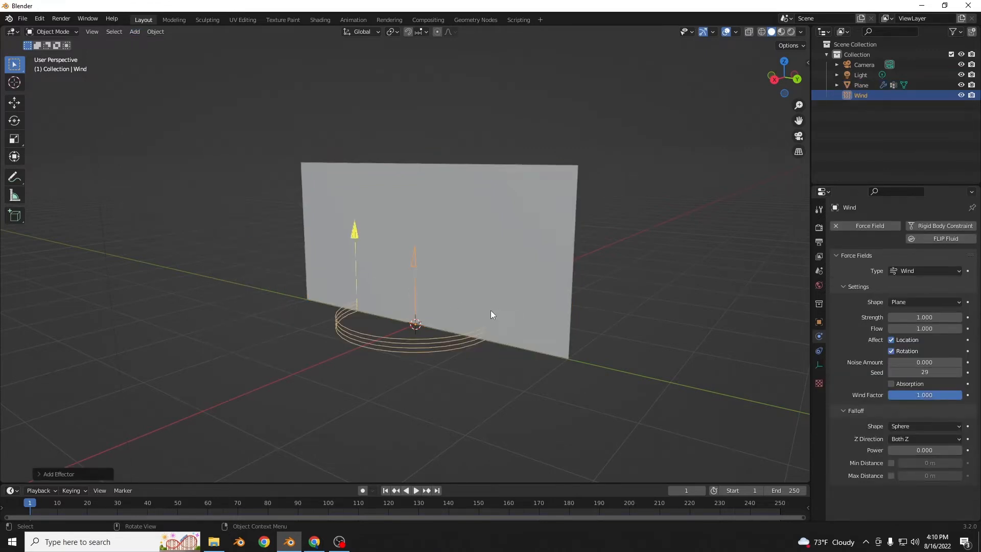
pyautogui.press('space')
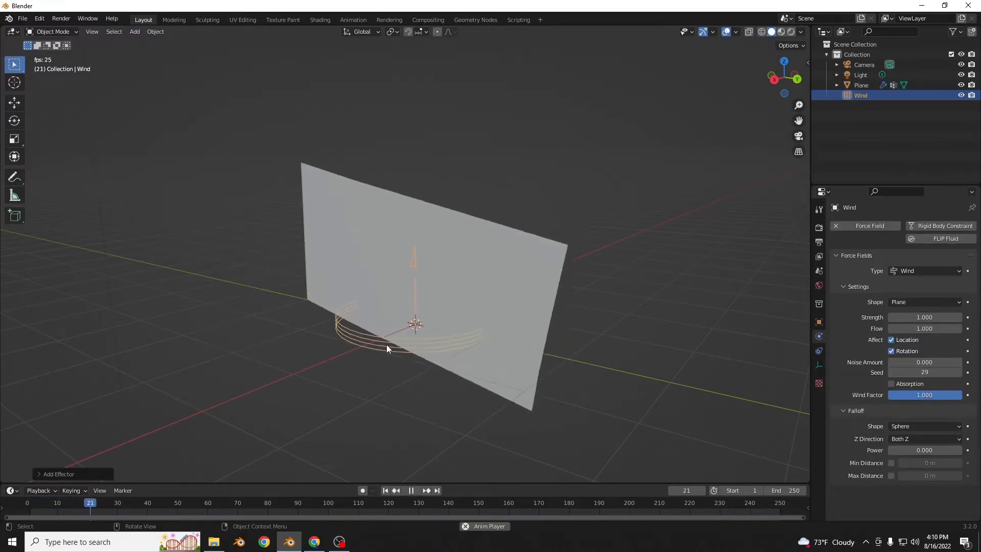
pyautogui.click(386, 491)
# Rotate the wind about -25° around the global Y axis and move it about 2.1 m along X, away from the plane.
pyautogui.moveTo(557, 306); pyautogui.dragTo(486, 359, button='middle')
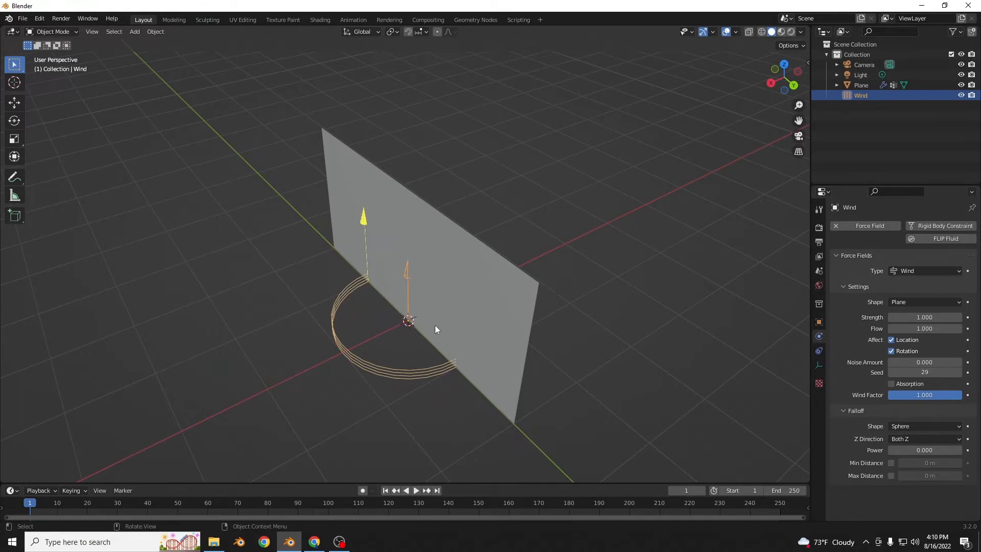
pyautogui.press('r')
pyautogui.press('y')
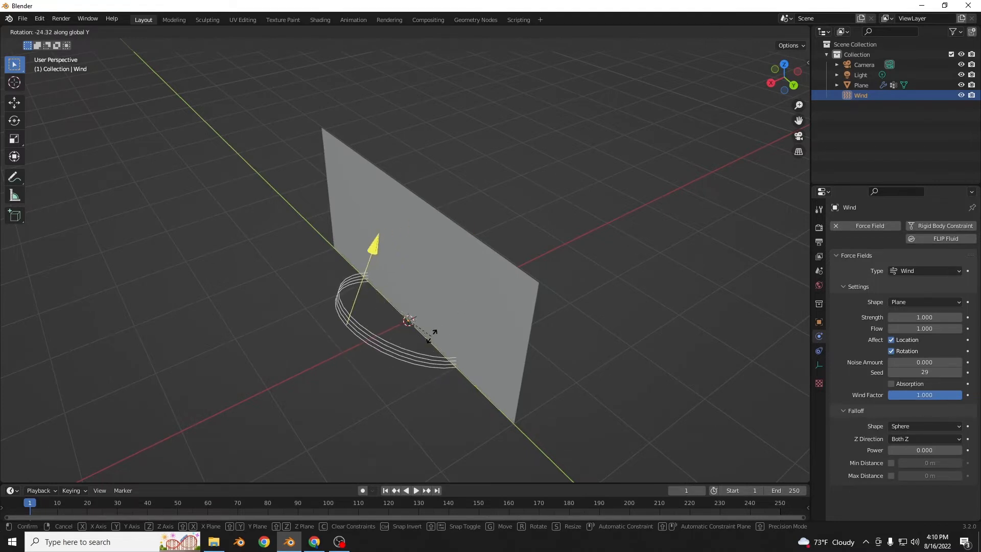
pyautogui.click(427, 335)
pyautogui.press('g')
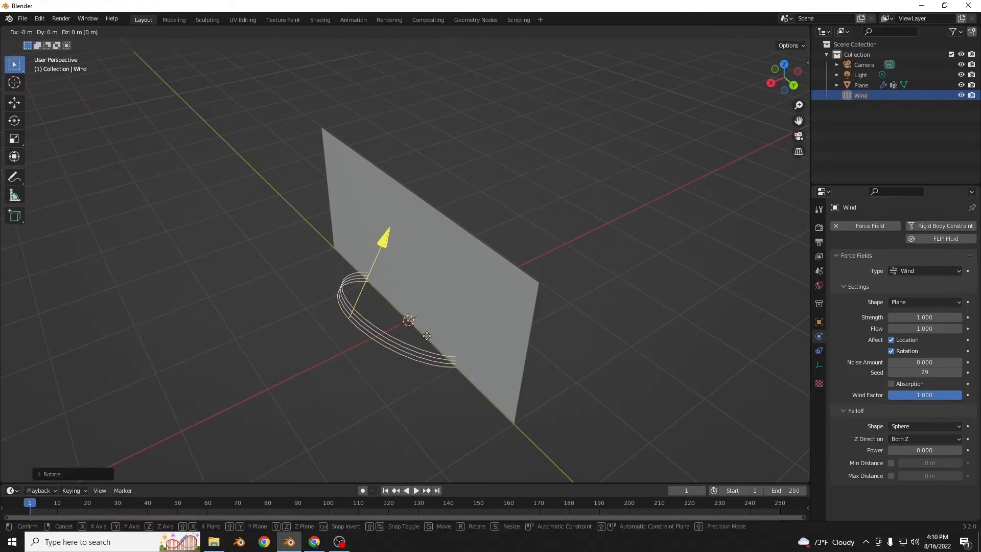
pyautogui.press('x')
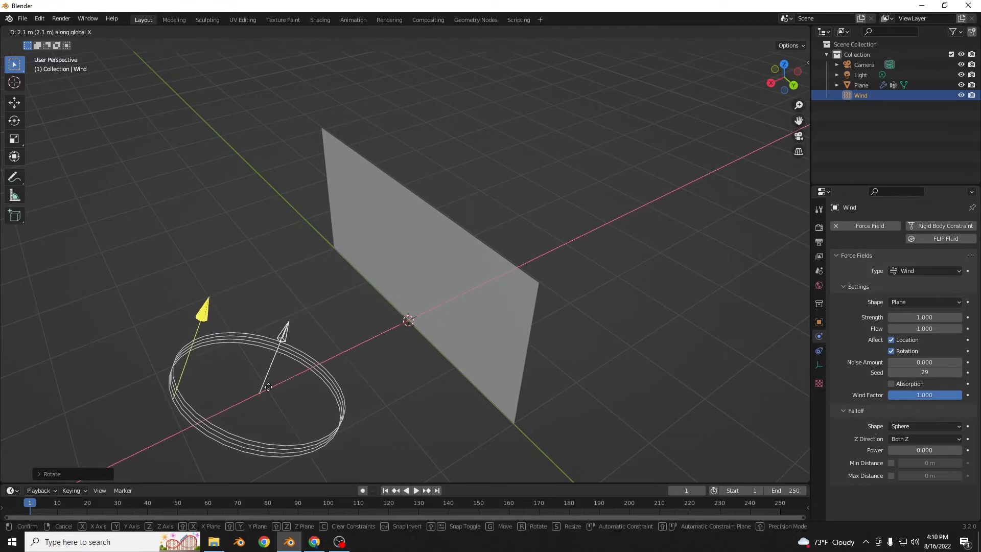
pyautogui.click(261, 391)
# Rotate the wind about a further -59° around the global Y axis so that it blows towards the plane.
pyautogui.moveTo(261, 391); pyautogui.dragTo(565, 350, button='middle')
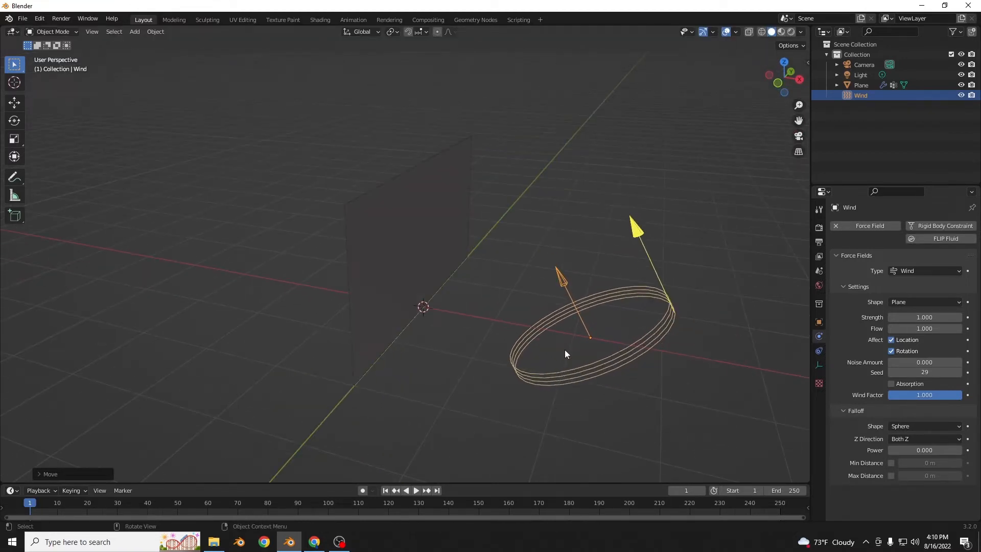
pyautogui.press('r')
pyautogui.press('y')
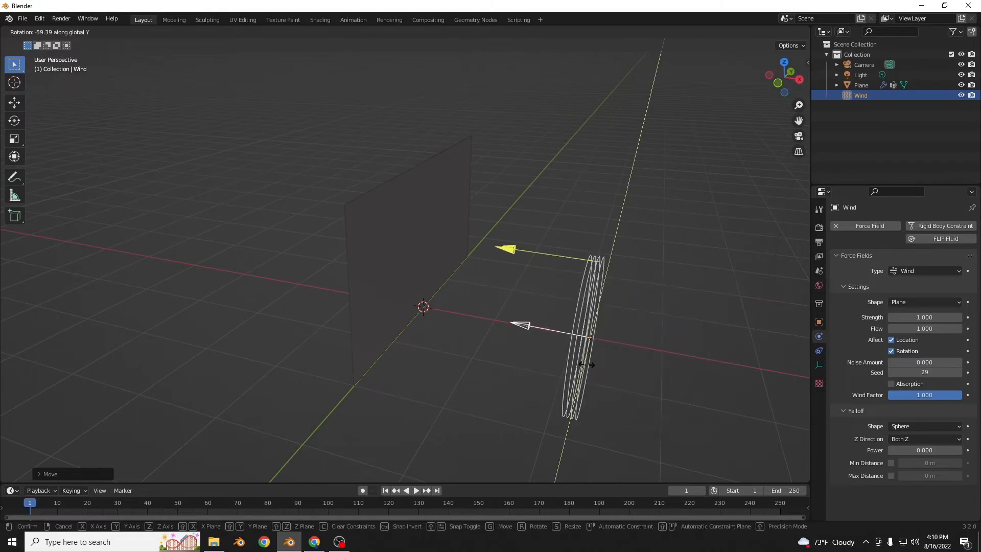
pyautogui.click(587, 366)
# Play the cloth simulation with the wind aimed at the plane, stop it and rewind to frame 1.
pyautogui.moveTo(587, 366); pyautogui.dragTo(590, 345, button='middle')
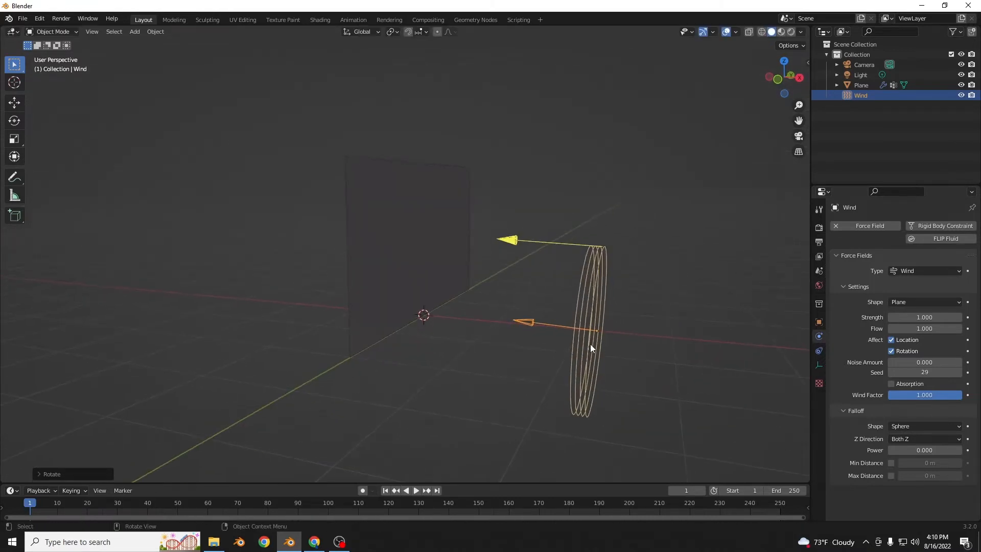
pyautogui.press('space')
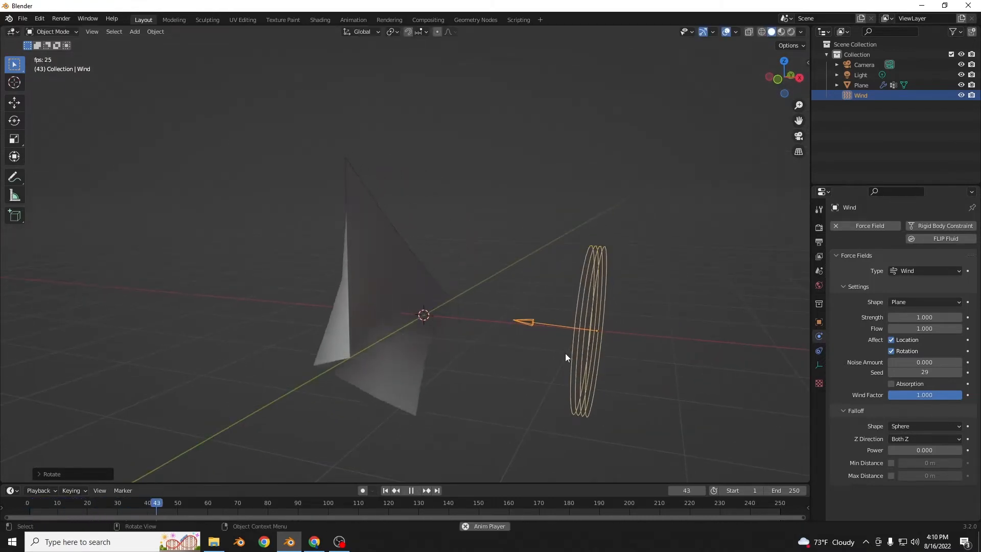
pyautogui.press('space')
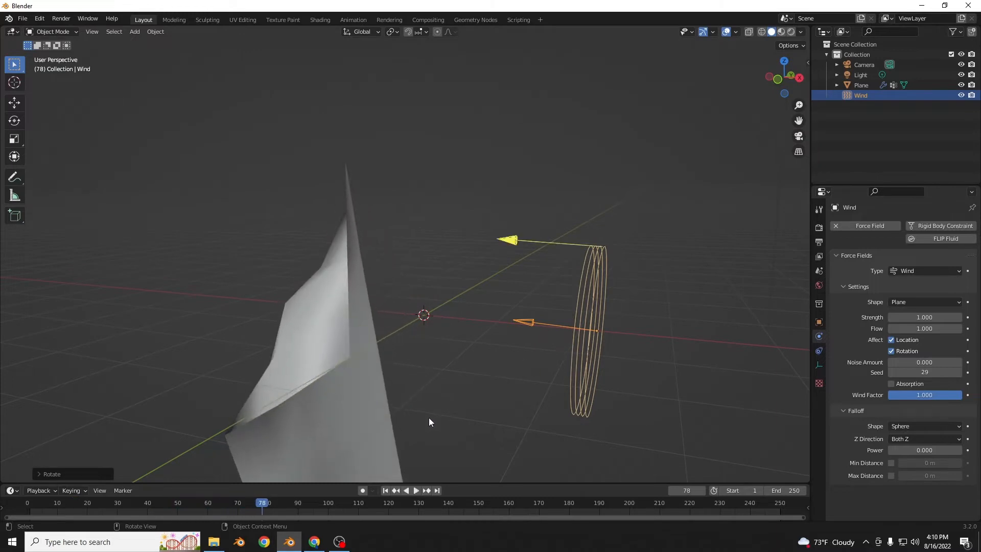
pyautogui.click(384, 491)
# Increase the wind strength to about 10.2 in the viewport, briefly play the simulation and rewind to frame 1.
pyautogui.moveTo(699, 401); pyautogui.dragTo(646, 375, button='middle')
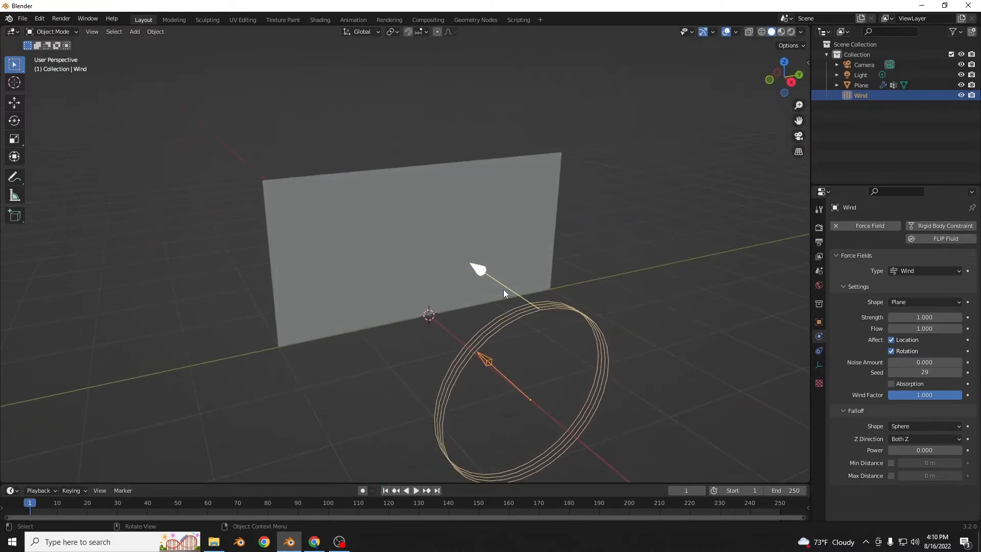
pyautogui.moveTo(504, 290); pyautogui.dragTo(491, 290)
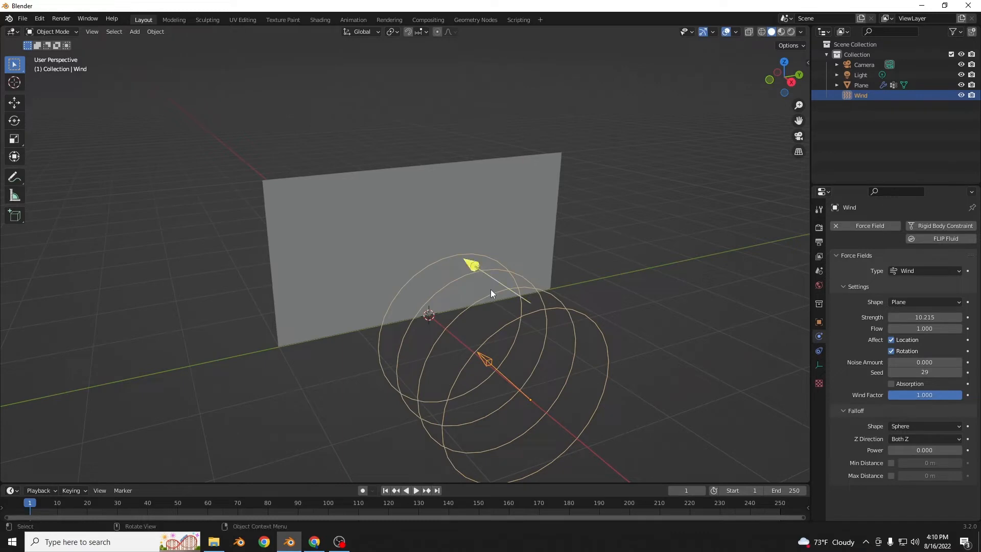
pyautogui.moveTo(535, 290); pyautogui.dragTo(618, 299, button='middle')
pyautogui.press('space')
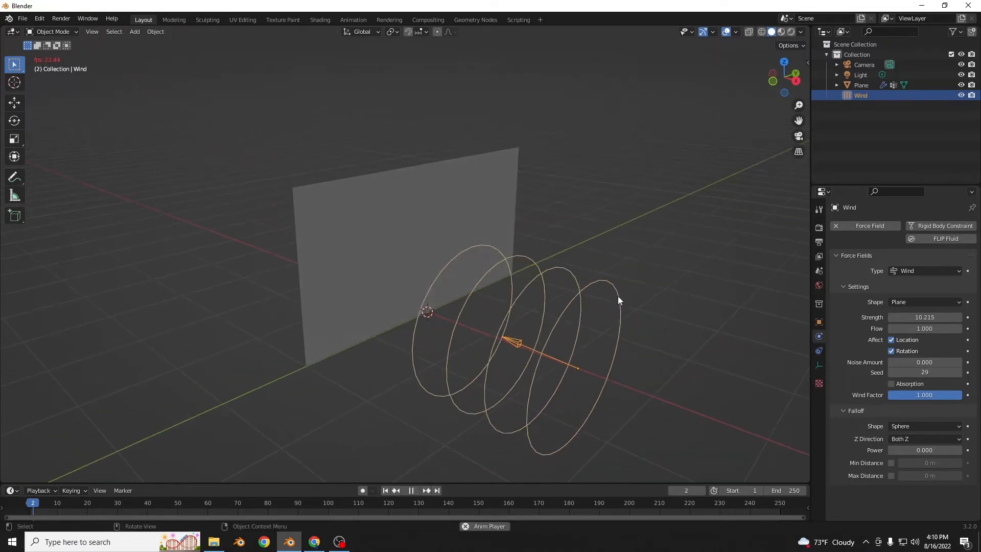
pyautogui.click(387, 492)
# Increase the wind strength to about 156 in the viewport, play the simulation and rewind to frame 1.
pyautogui.moveTo(512, 261); pyautogui.dragTo(380, 233)
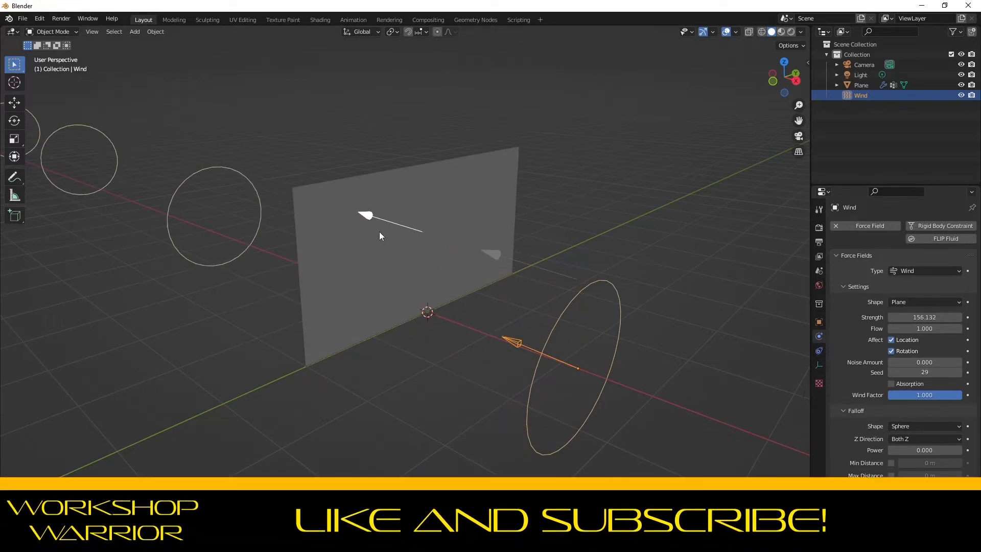
pyautogui.press('space')
pyautogui.moveTo(382, 231)
pyautogui.mouseDown(button='middle')
pyautogui.moveTo(431, 220)
pyautogui.moveTo(381, 218)
pyautogui.mouseUp(button='middle')
pyautogui.press('space')
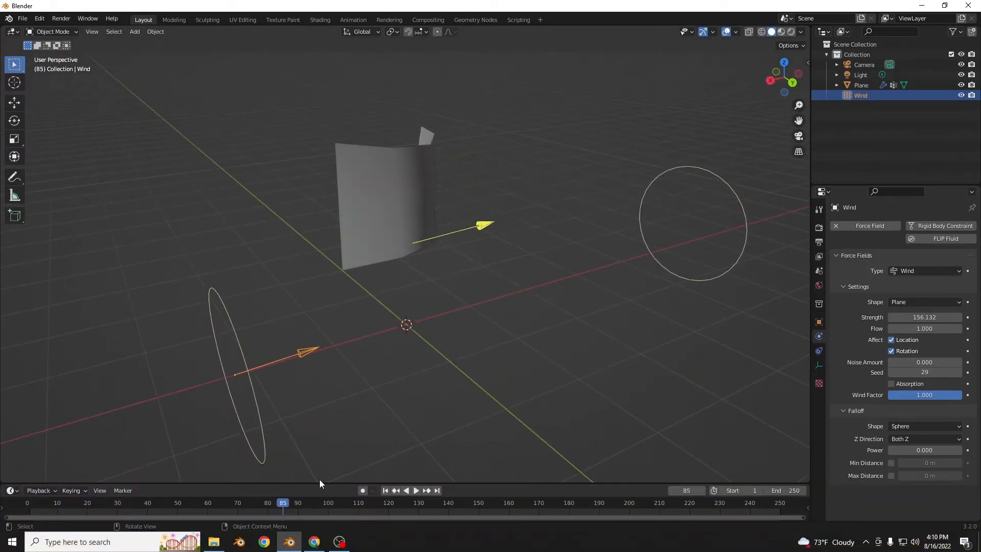
pyautogui.click(387, 491)
# Select the plane, replay the side-pinned cloth in the wind and return to frame 1.
pyautogui.click(443, 272)
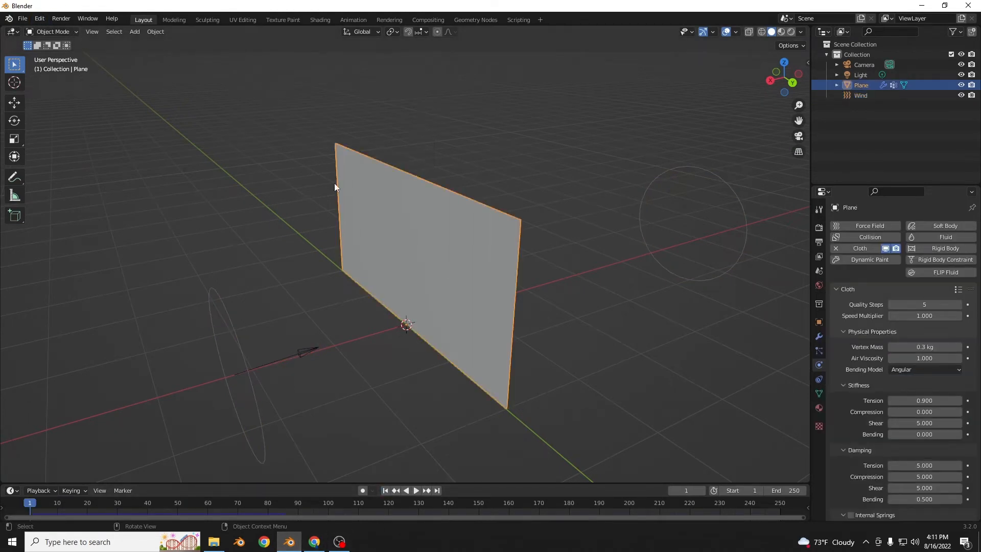
pyautogui.moveTo(602, 243); pyautogui.dragTo(644, 237, button='middle')
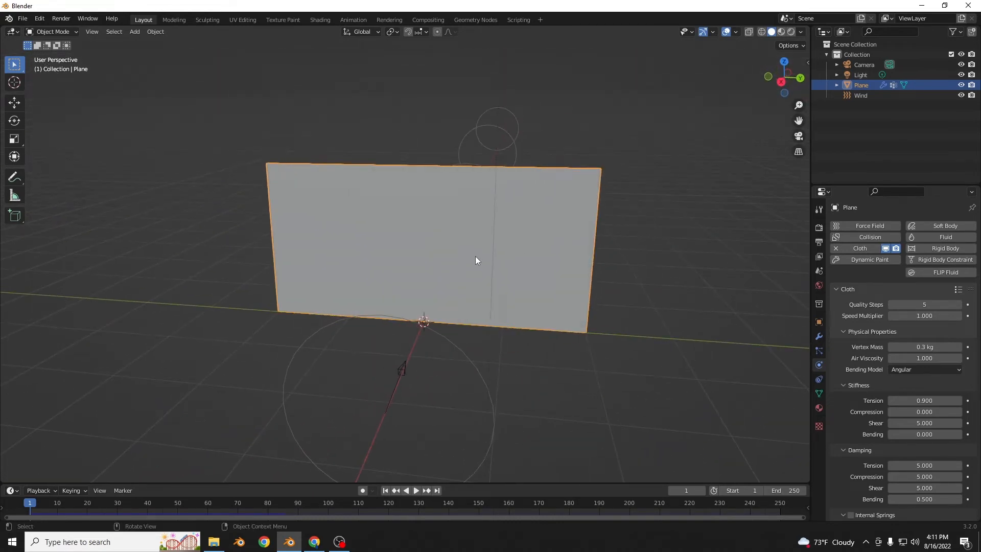
pyautogui.press('space')
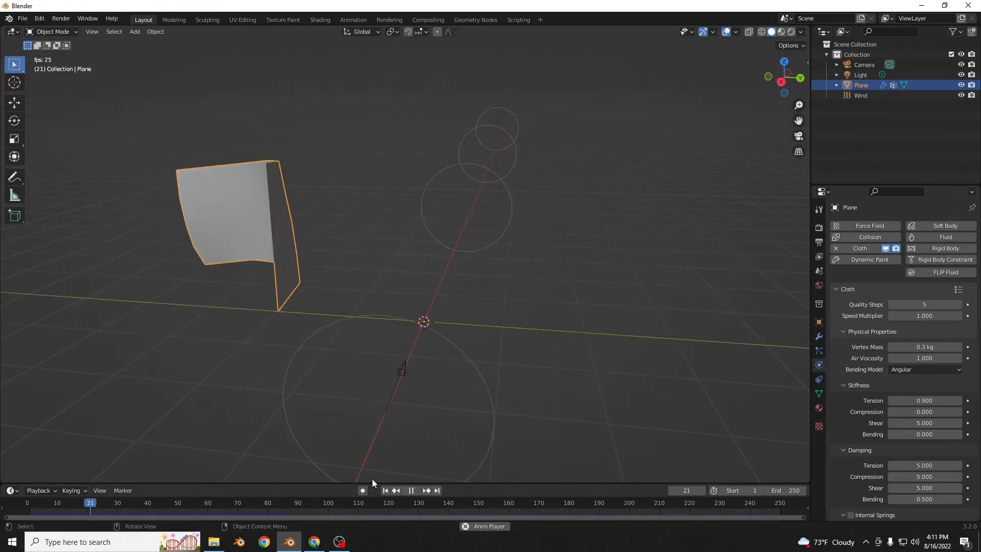
pyautogui.click(386, 491)
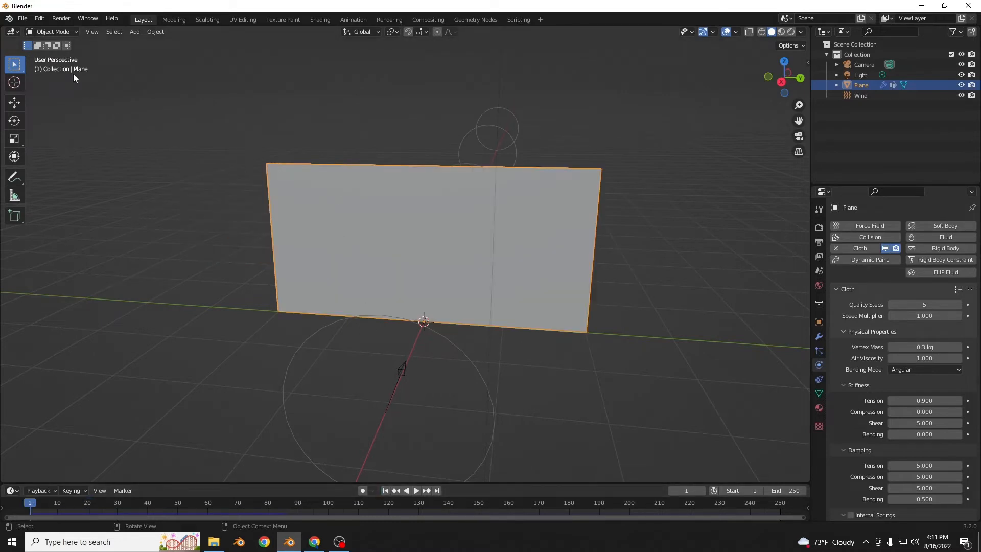
# Enter Edit Mode on the plane, try selecting the edges along its upper border and clear the selection.
pyautogui.click(54, 28)
pyautogui.click(55, 55)
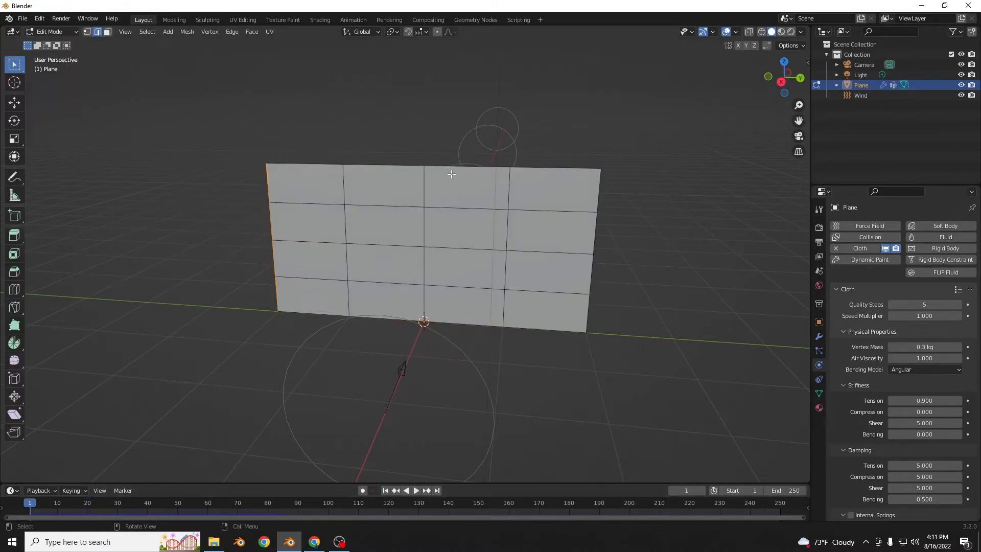
pyautogui.moveTo(625, 175); pyautogui.dragTo(268, 134)
pyautogui.click(437, 166)
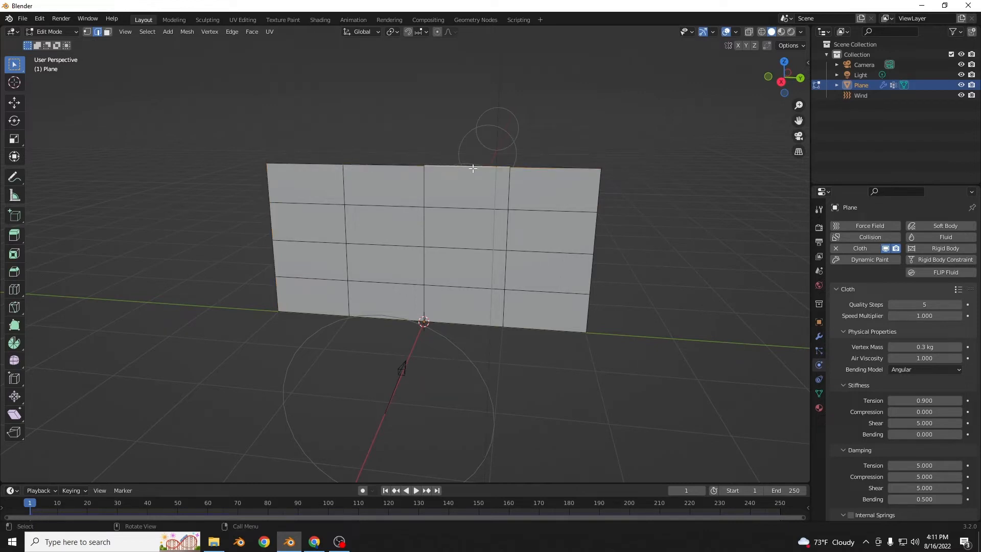
pyautogui.moveTo(628, 172); pyautogui.dragTo(214, 131)
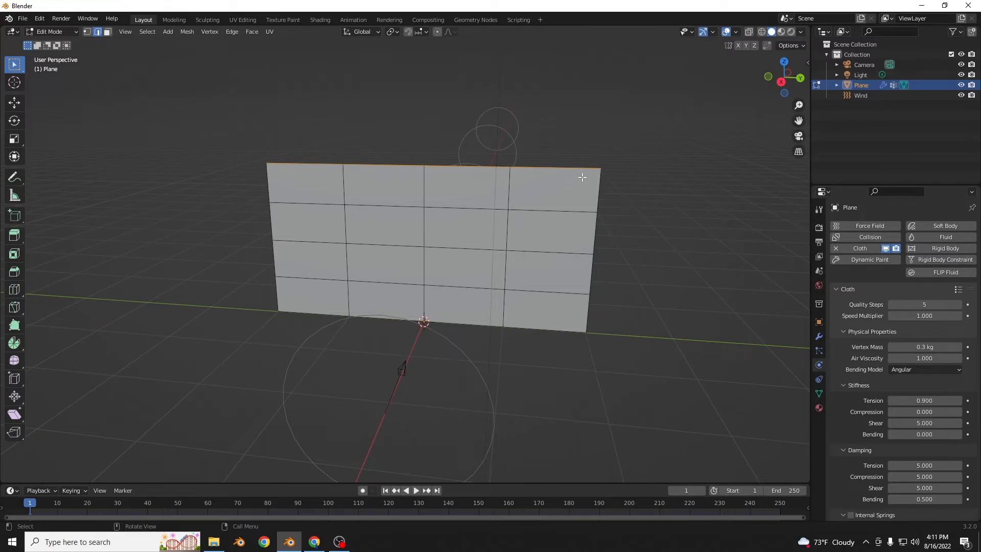
pyautogui.hotkey('alt', 'a')
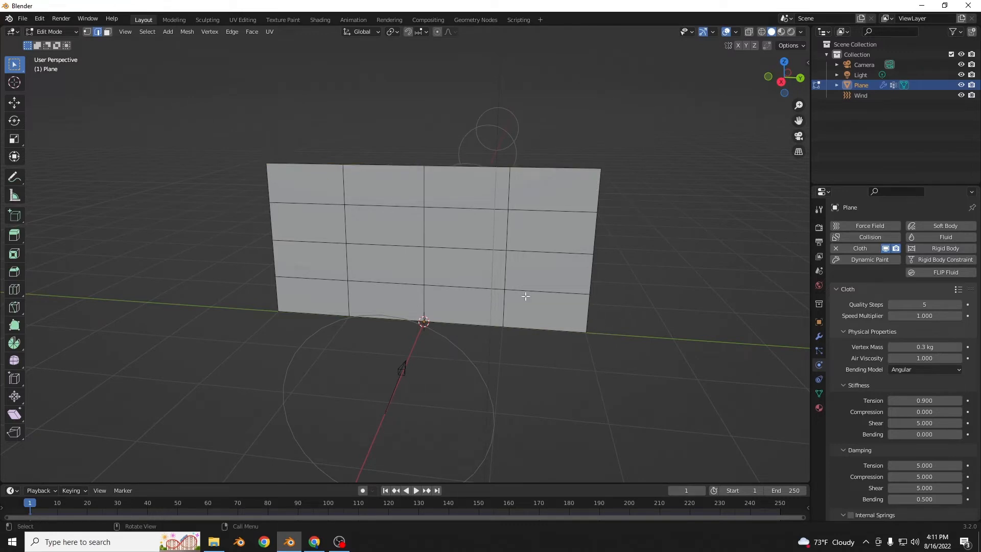
# Select only the plane's center vertex in vertex selection mode and assign it to the vertex group Group.
pyautogui.click(424, 249)
pyautogui.click(88, 32)
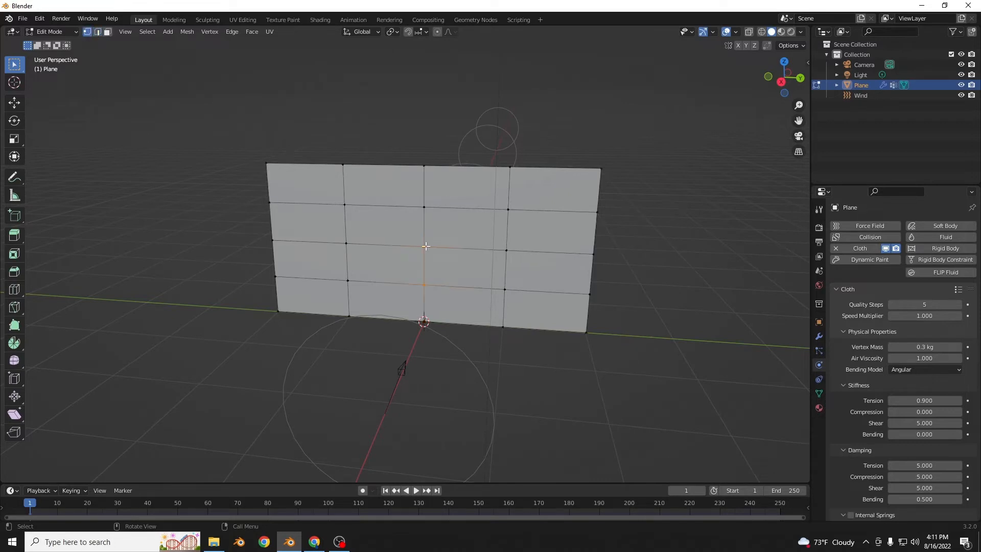
pyautogui.moveTo(525, 243); pyautogui.dragTo(482, 254, button='middle')
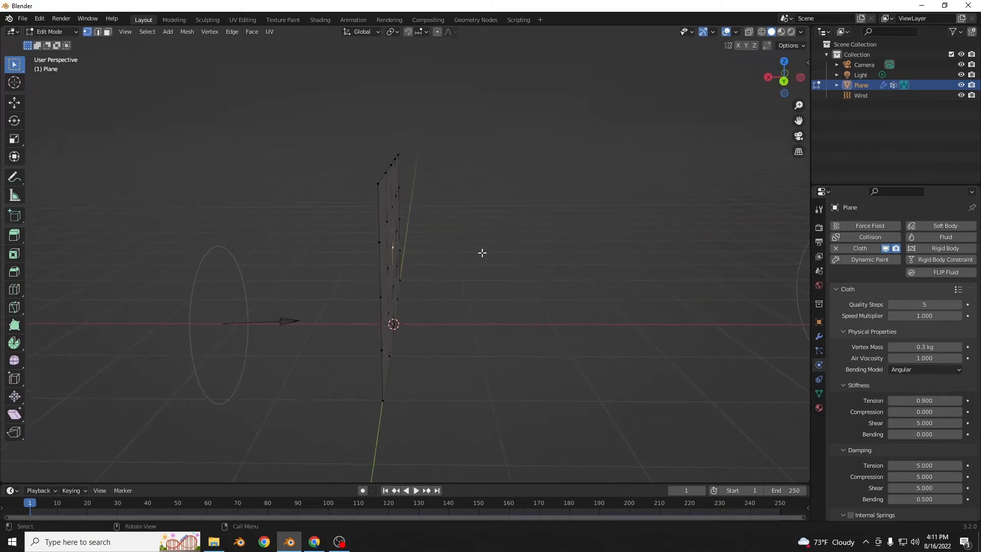
pyautogui.click(819, 393)
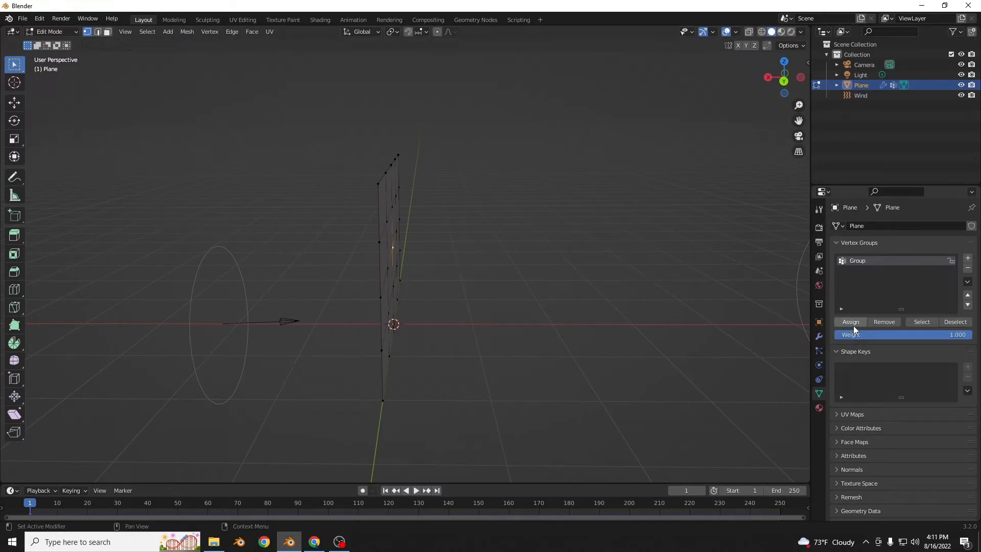
pyautogui.moveTo(657, 307); pyautogui.dragTo(756, 302, button='middle')
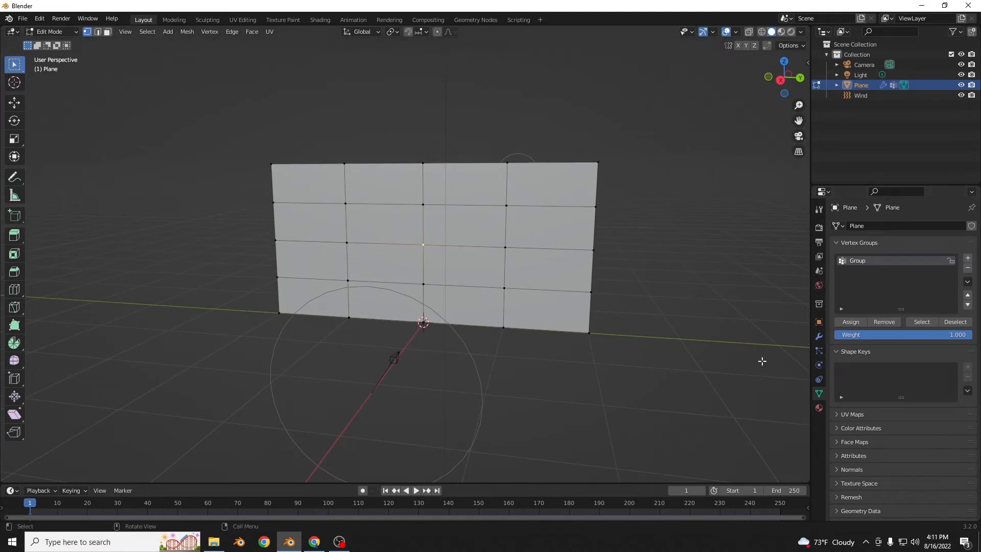
# Return to Object Mode, play the simulation with the center vertex also pinned and rewind to frame 1.
pyautogui.click(53, 32)
pyautogui.click(56, 43)
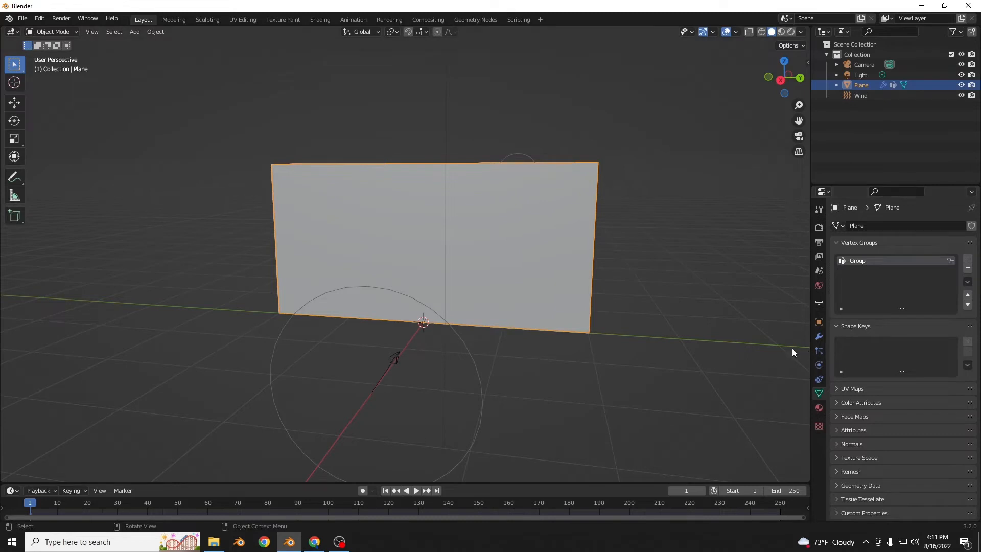
pyautogui.moveTo(567, 279); pyautogui.dragTo(506, 298, button='middle')
pyautogui.press('space')
pyautogui.press('space')
pyautogui.click(387, 489)
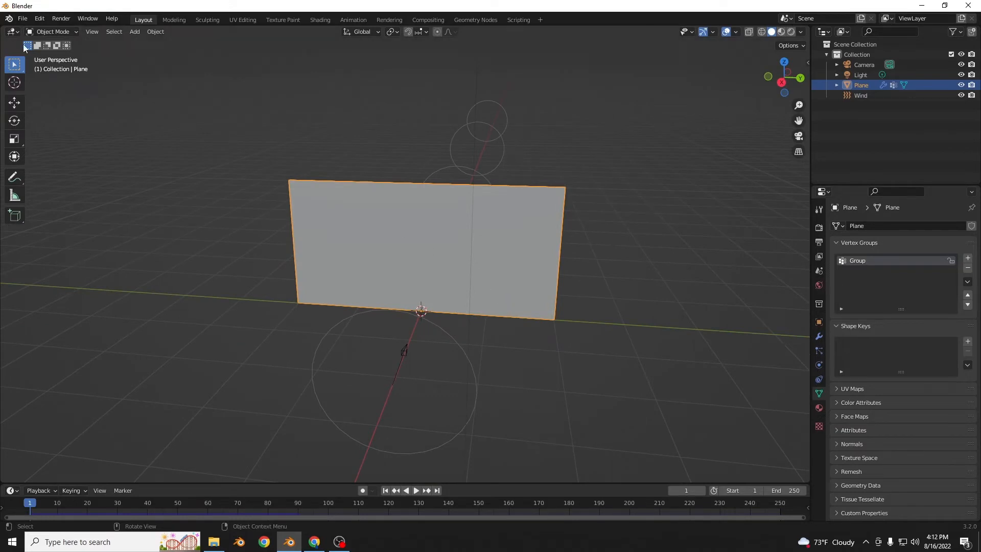
# In Edit Mode, select the vertices along the plane's pinned side, remove them from the vertex group Group and return to Object Mode.
pyautogui.click(47, 32)
pyautogui.click(39, 55)
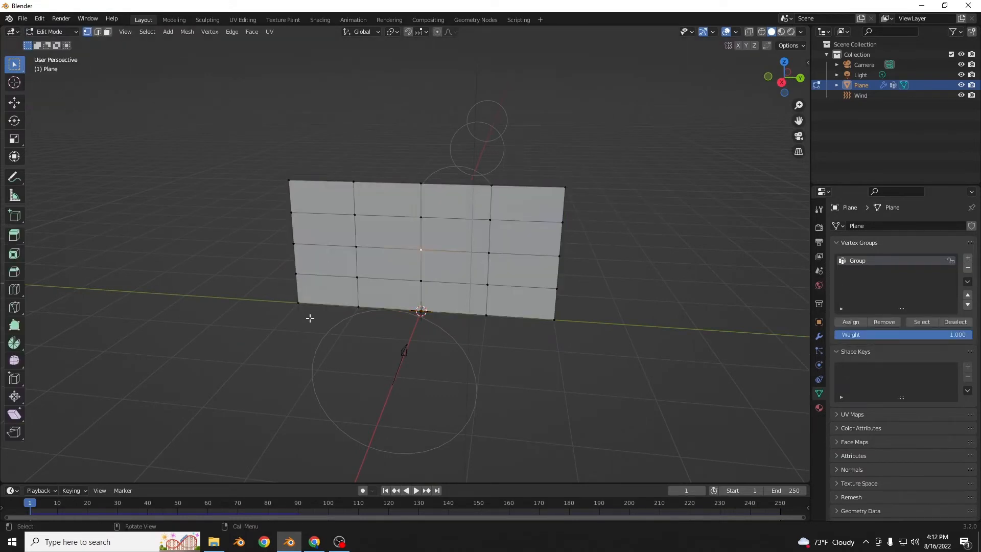
pyautogui.moveTo(310, 318); pyautogui.dragTo(271, 175)
pyautogui.click(49, 31)
pyautogui.click(48, 41)
# Play the simulation with the cloth pinned only at its center, rewind to frame 1 and replay it.
pyautogui.press('space')
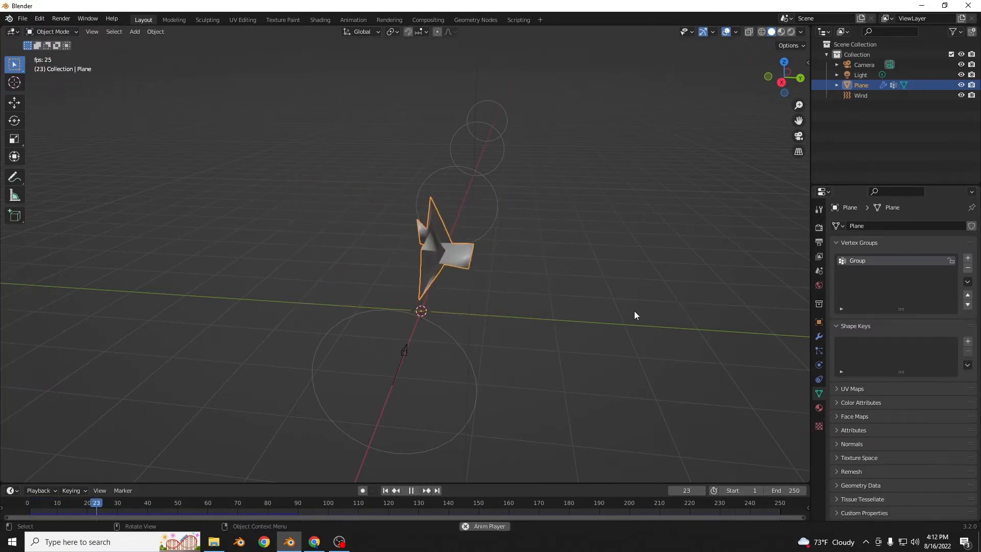
pyautogui.moveTo(634, 310); pyautogui.dragTo(522, 313, button='middle')
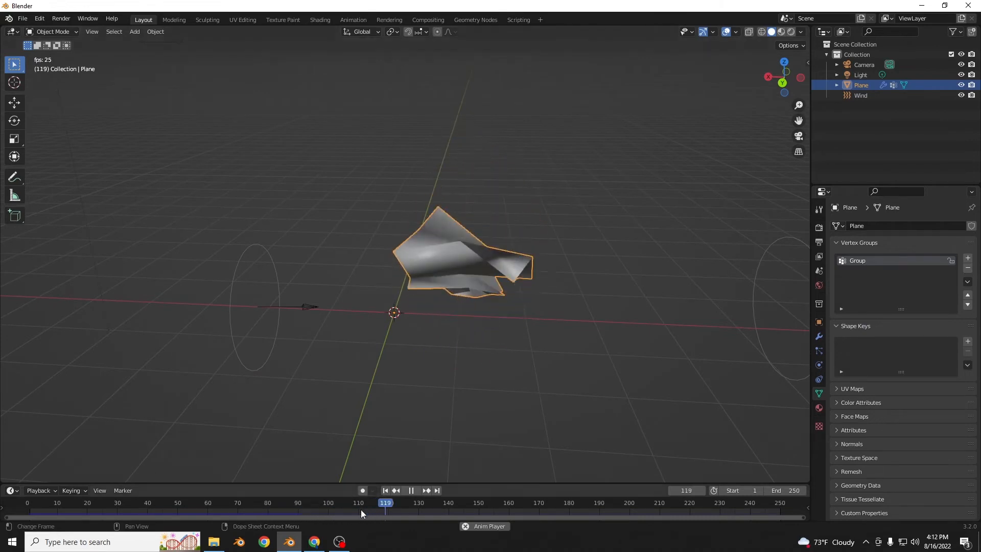
pyautogui.press('space')
pyautogui.hotkey('shift', 'Left')
pyautogui.moveTo(476, 347); pyautogui.dragTo(529, 326, button='middle')
pyautogui.press('space')
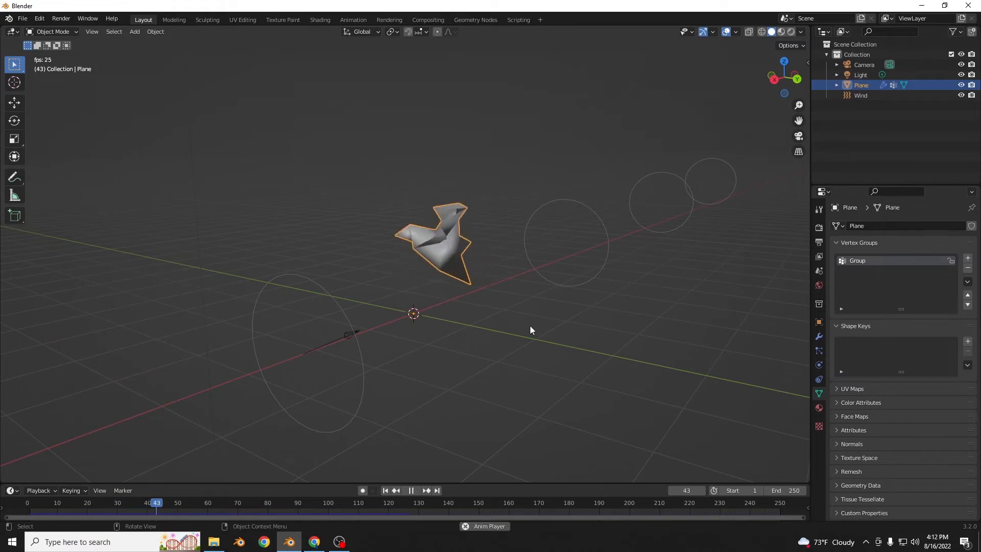
# Stop the simulation, rewind to frame 1 and delete the plane and the wind force field.
pyautogui.press('space')
pyautogui.click(385, 490)
pyautogui.moveTo(428, 427); pyautogui.dragTo(488, 411, button='middle')
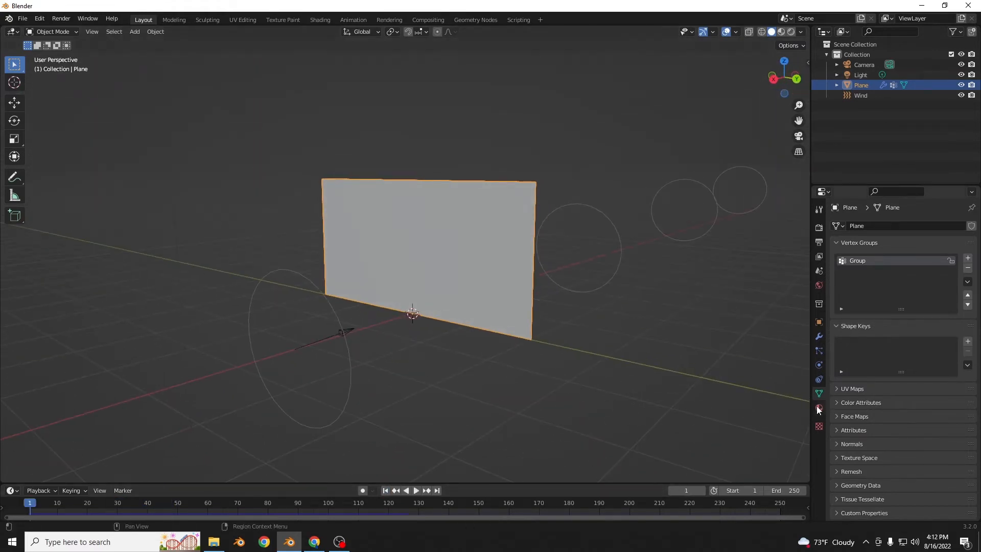
pyautogui.moveTo(635, 391)
pyautogui.mouseDown(button='middle')
pyautogui.moveTo(703, 411)
pyautogui.moveTo(627, 406)
pyautogui.mouseUp(button='middle')
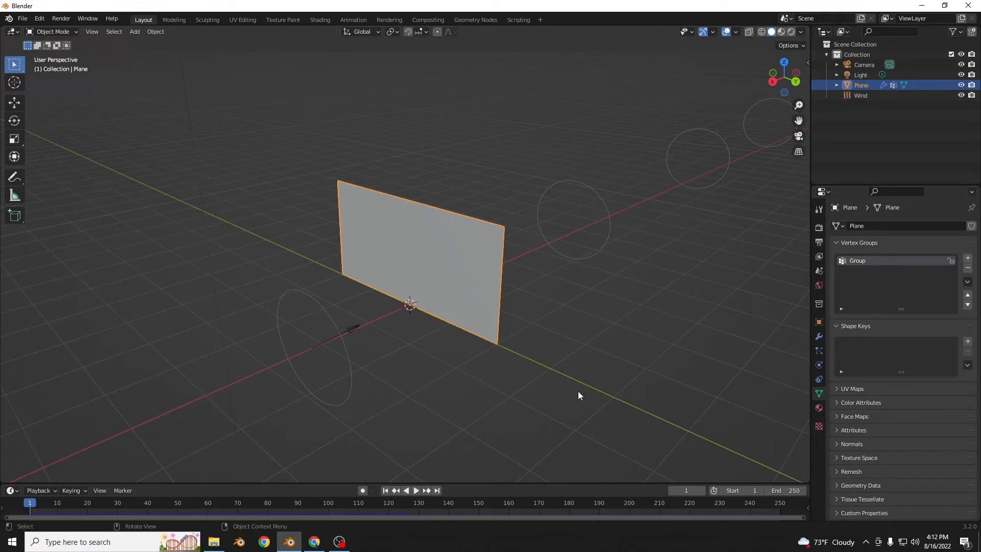
pyautogui.press('Delete')
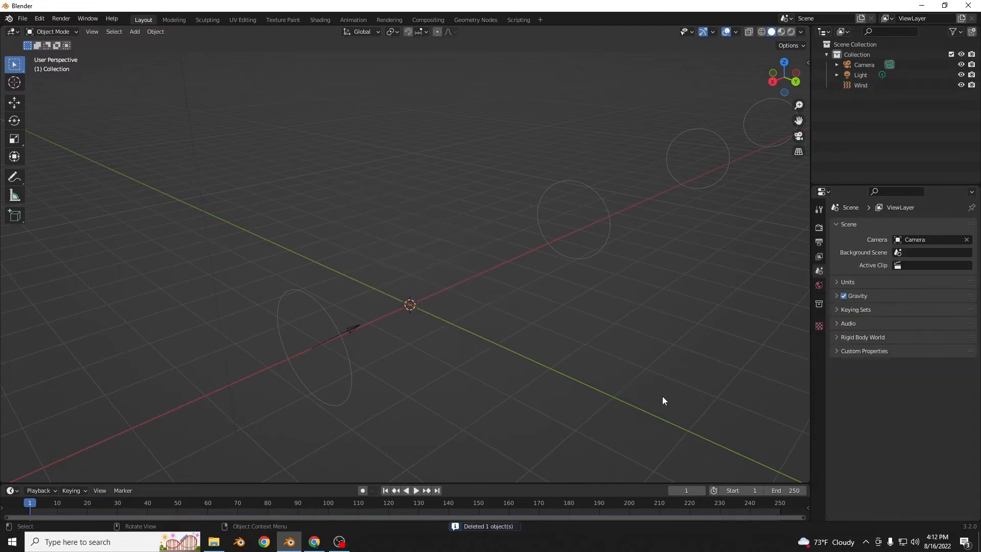
pyautogui.moveTo(664, 399); pyautogui.dragTo(530, 200)
pyautogui.press('Delete')
# Add a new plane mesh at the origin and stretch it along the Y axis into a rectangle.
pyautogui.click(135, 31)
pyautogui.moveTo(176, 44)
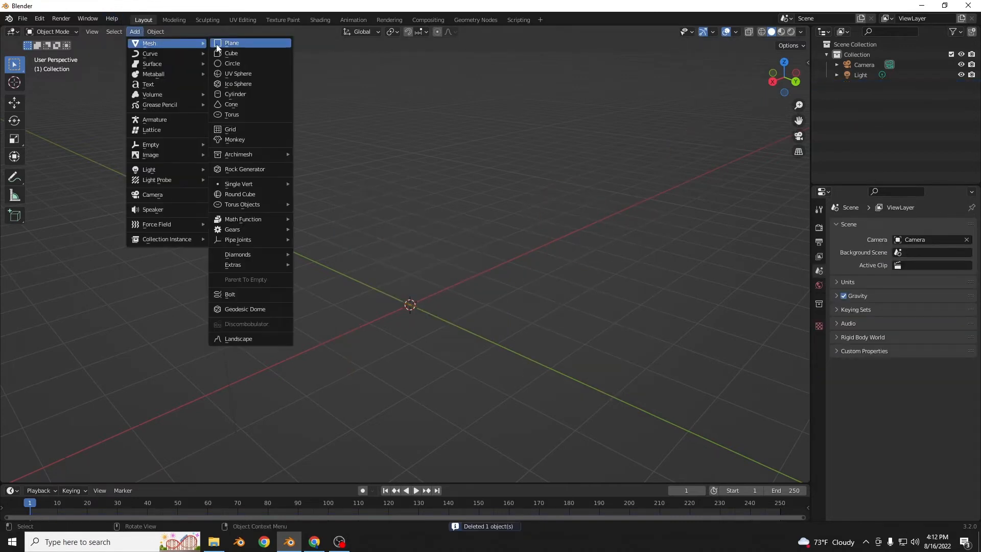
pyautogui.click(245, 43)
pyautogui.press('s')
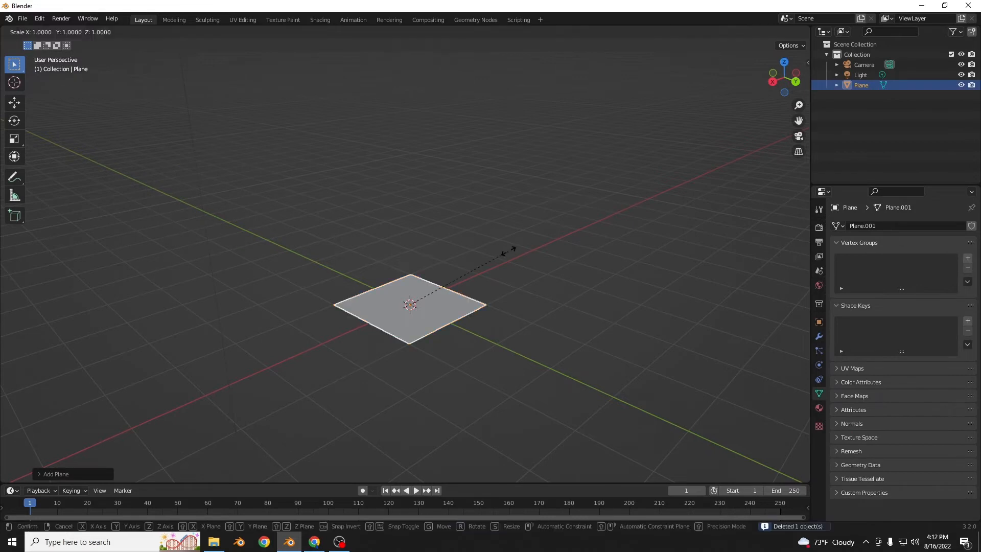
pyautogui.press('y')
pyautogui.click(577, 280)
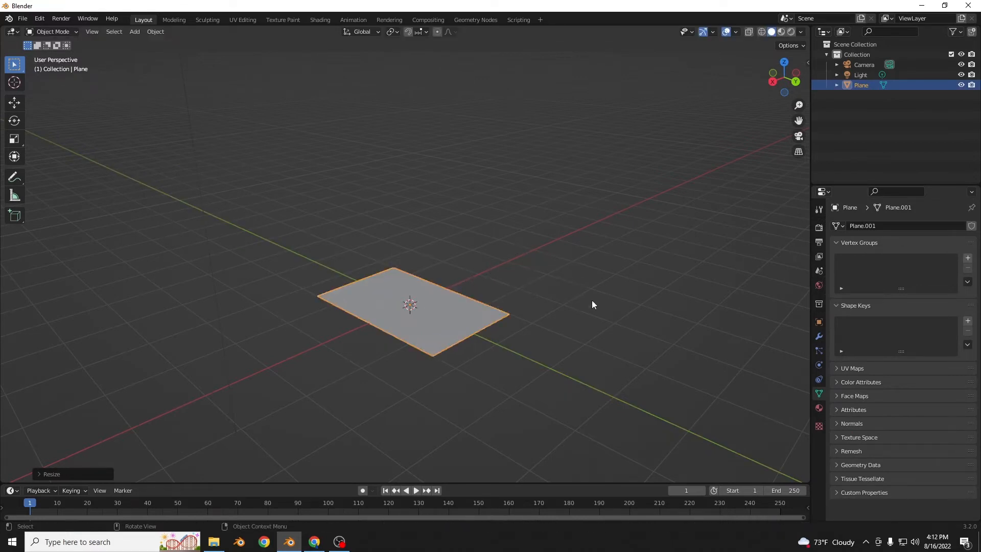
# Raise the rectangular plane straight up along the Z axis, above the origin.
pyautogui.moveTo(596, 315); pyautogui.dragTo(648, 337, button='middle')
pyautogui.press('g')
pyautogui.press('z')
pyautogui.click(560, 252)
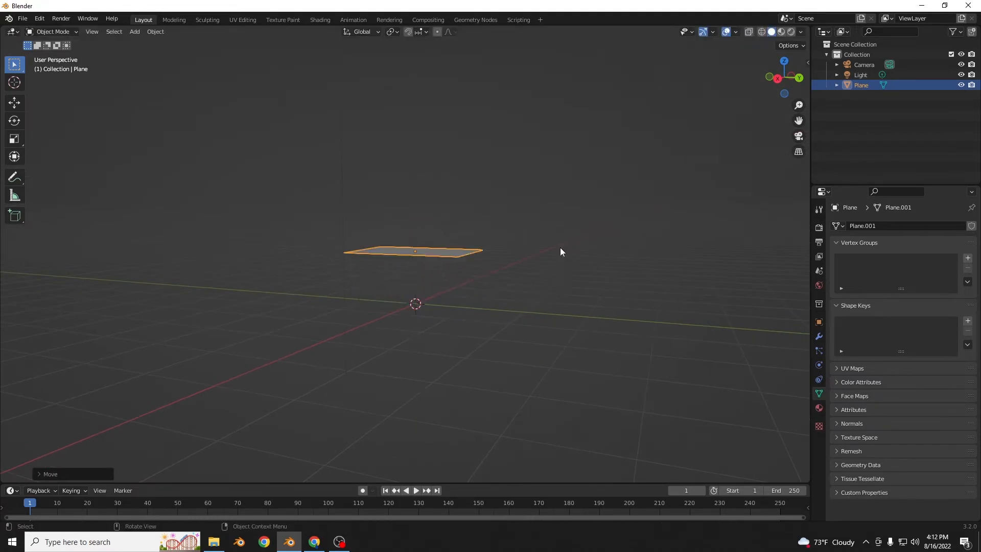
# Add a second plane at the origin and scale it up into a large floor beneath the rectangular plane.
pyautogui.click(135, 32)
pyautogui.moveTo(139, 38)
pyautogui.click(225, 44)
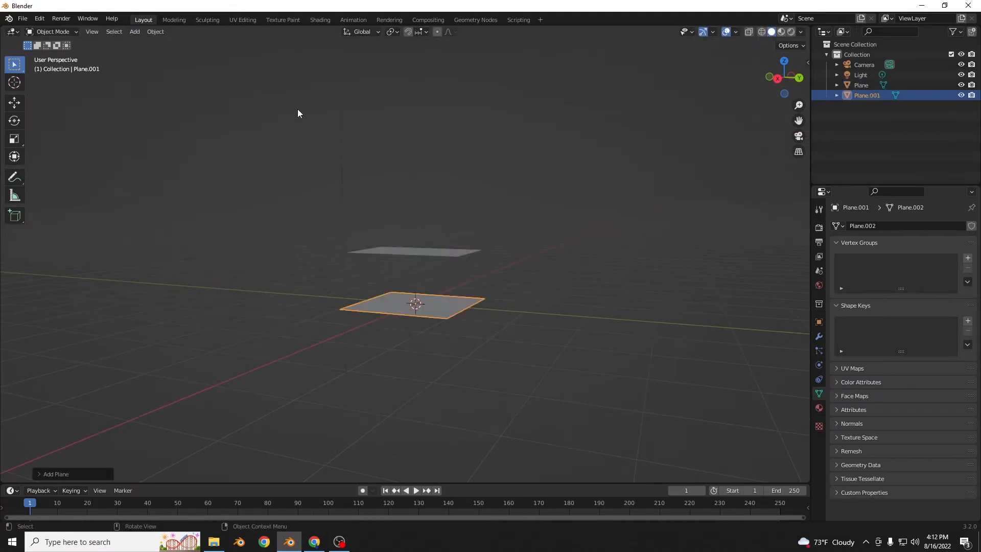
pyautogui.moveTo(298, 111); pyautogui.dragTo(408, 229, button='middle')
pyautogui.press('s')
pyautogui.click(429, 269)
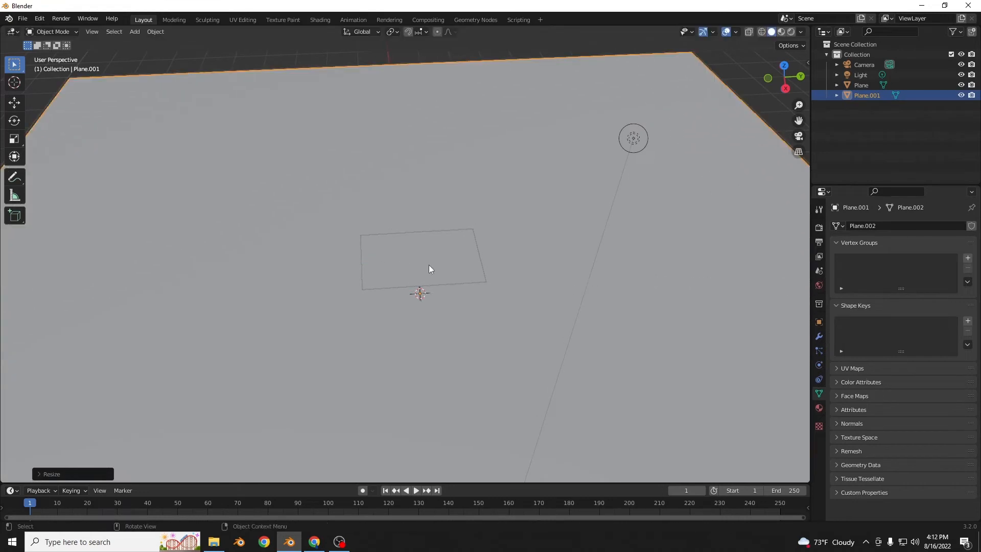
pyautogui.scroll(-5, 541, 316)
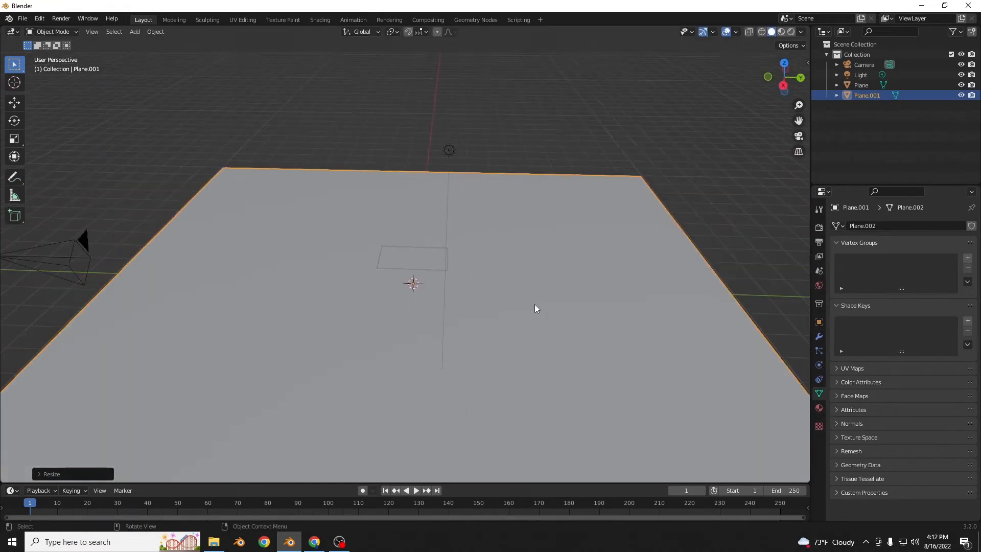
# Enable Collision physics on the large floor plane.
pyautogui.click(818, 364)
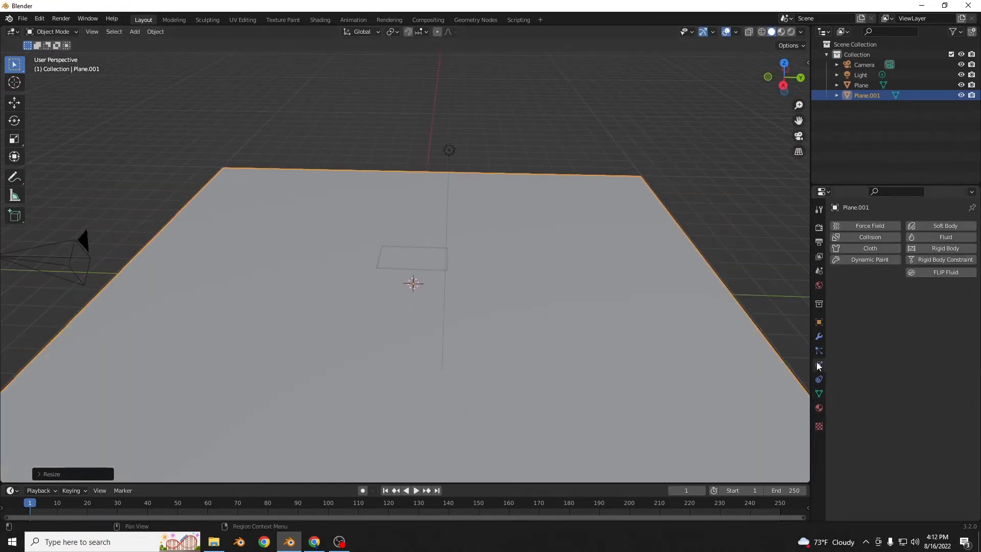
pyautogui.click(876, 238)
pyautogui.moveTo(764, 327)
pyautogui.mouseDown(button='middle')
pyautogui.moveTo(760, 320)
pyautogui.moveTo(801, 313)
pyautogui.moveTo(722, 307)
pyautogui.moveTo(752, 299)
pyautogui.moveTo(762, 311)
pyautogui.mouseUp(button='middle')
# Subdivide the small raised plane twice in Edit Mode and return to Object Mode.
pyautogui.click(422, 256)
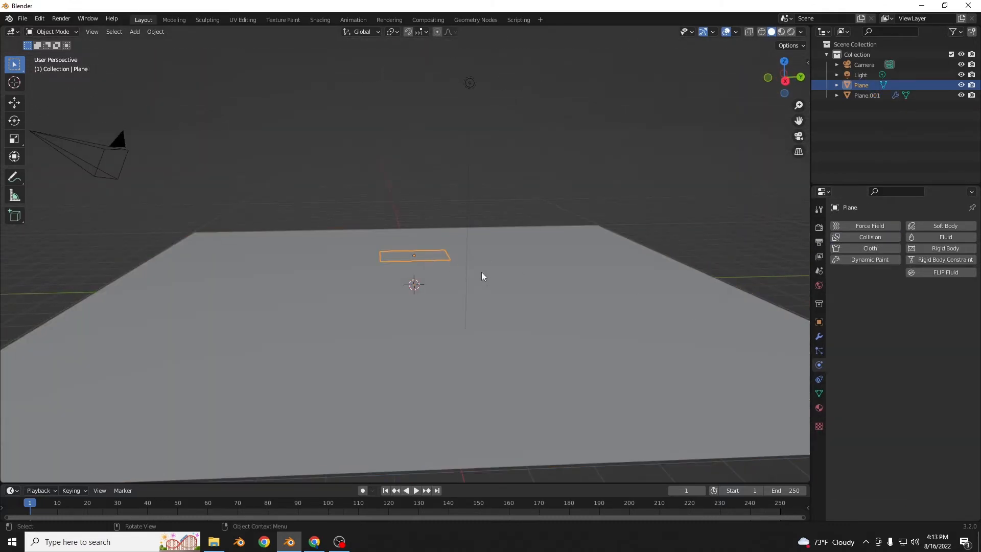
pyautogui.moveTo(482, 276); pyautogui.dragTo(493, 287, button='middle')
pyautogui.scroll(4, 342, 201)
pyautogui.click(47, 32)
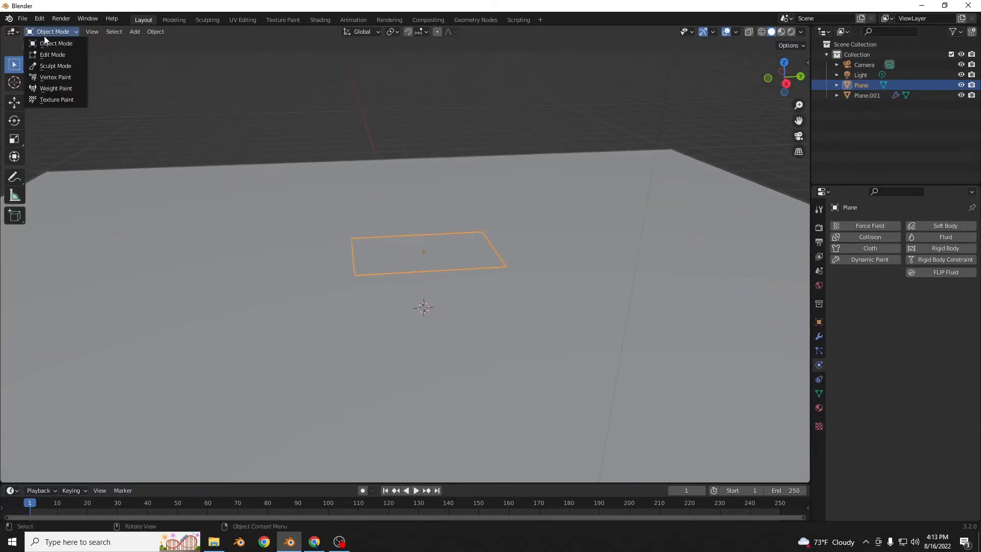
pyautogui.click(52, 55)
pyautogui.rightClick(447, 251)
pyautogui.click(447, 251)
pyautogui.rightClick(447, 252)
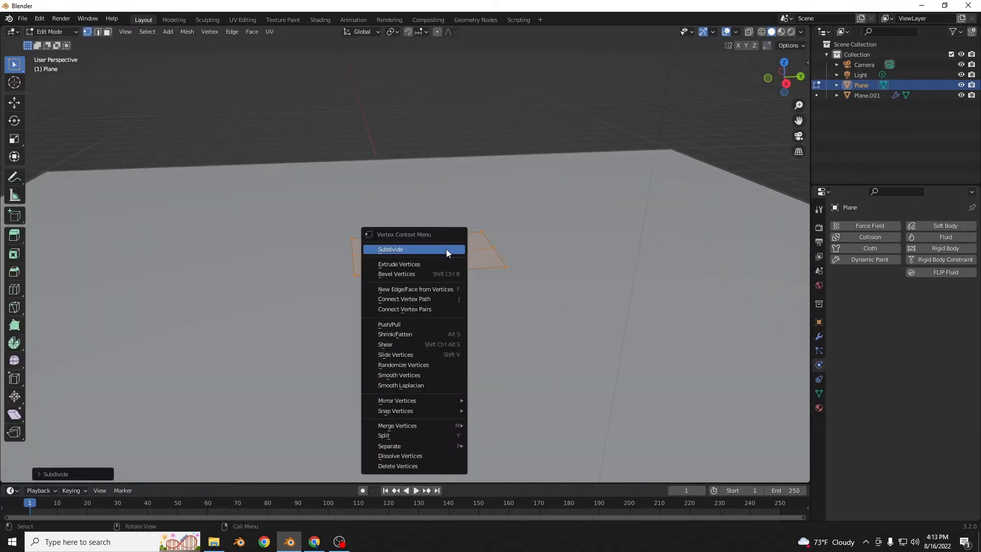
pyautogui.click(446, 249)
pyautogui.click(52, 32)
pyautogui.click(52, 43)
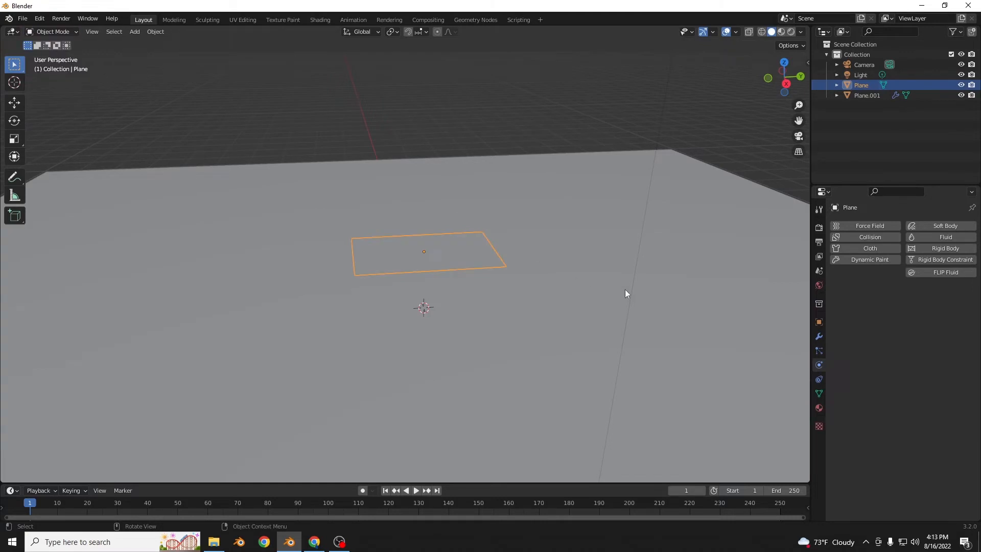
# Play the animation with no cloth physics on the small plane and rewind it to frame 1.
pyautogui.moveTo(626, 292)
pyautogui.mouseDown(button='middle')
pyautogui.moveTo(594, 261)
pyautogui.moveTo(617, 300)
pyautogui.moveTo(679, 276)
pyautogui.moveTo(631, 307)
pyautogui.mouseUp(button='middle')
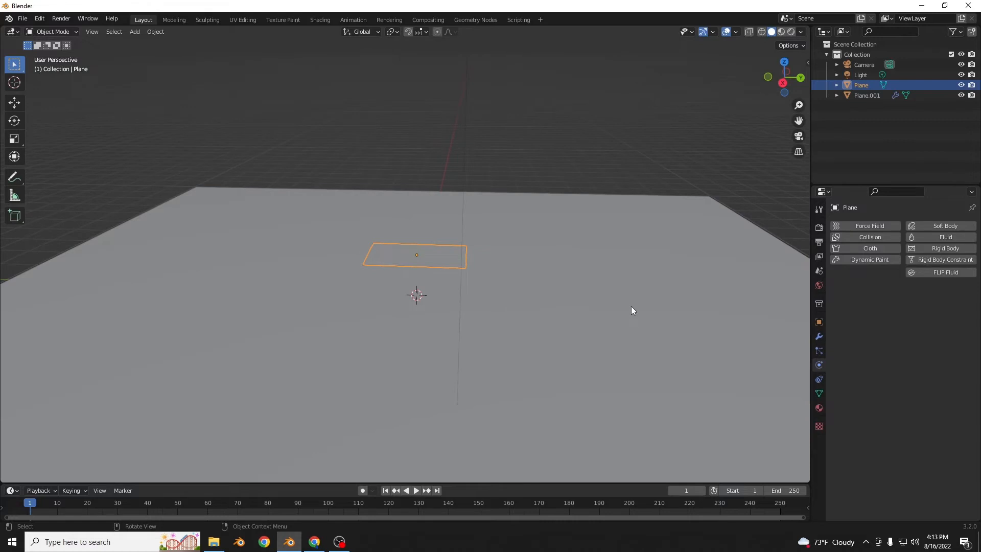
pyautogui.press('space')
pyautogui.click(386, 490)
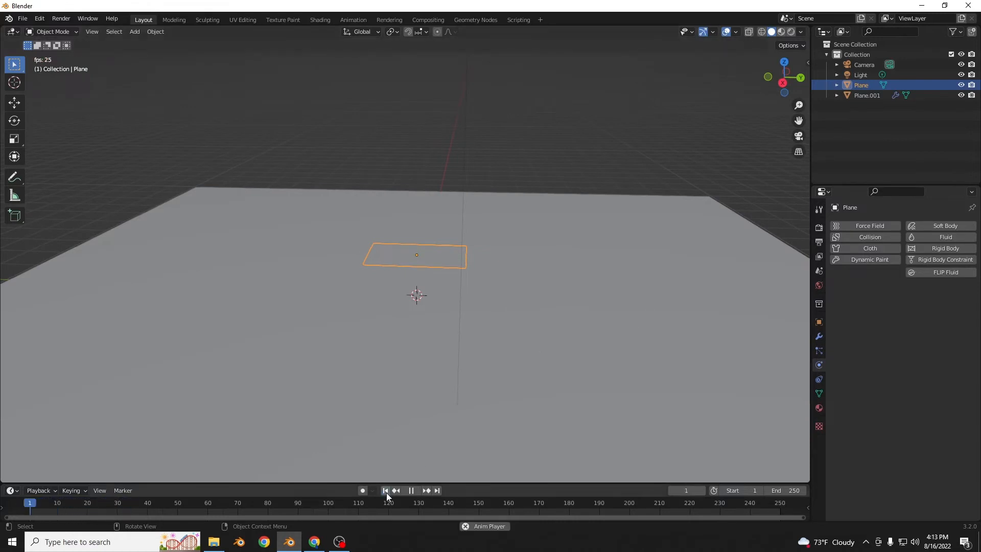
pyautogui.press('space')
pyautogui.click(386, 490)
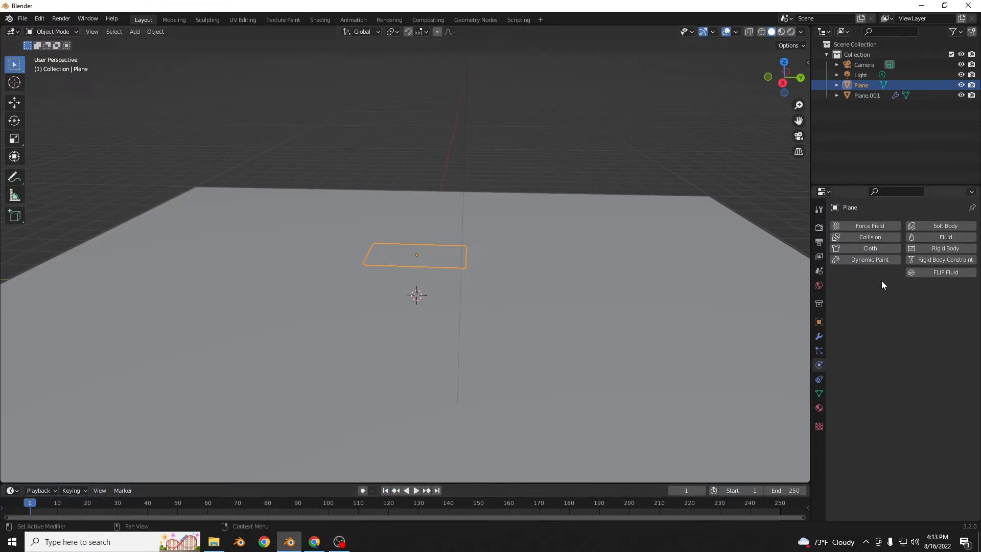
# Enable Cloth physics on the small plane and set its stiffness to Tension 10.800 and Compression 0.000.
pyautogui.click(879, 251)
pyautogui.scroll(-15, 926, 369)
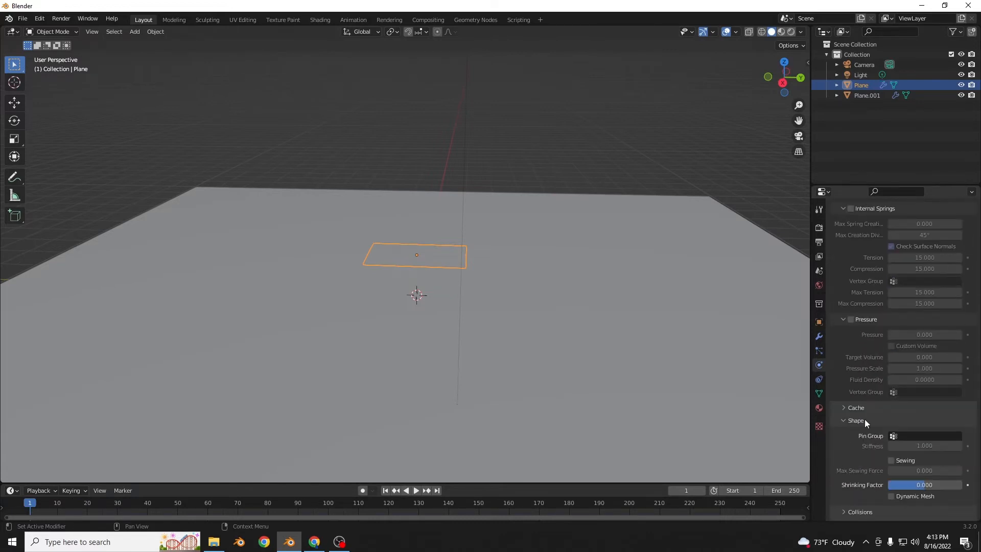
pyautogui.click(865, 420)
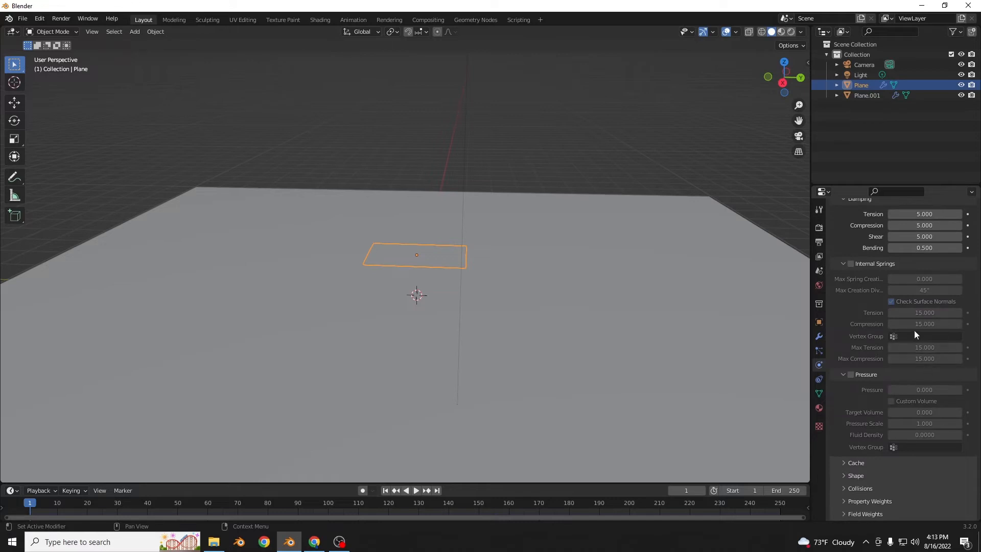
pyautogui.scroll(2, 912, 331)
pyautogui.scroll(3, 912, 327)
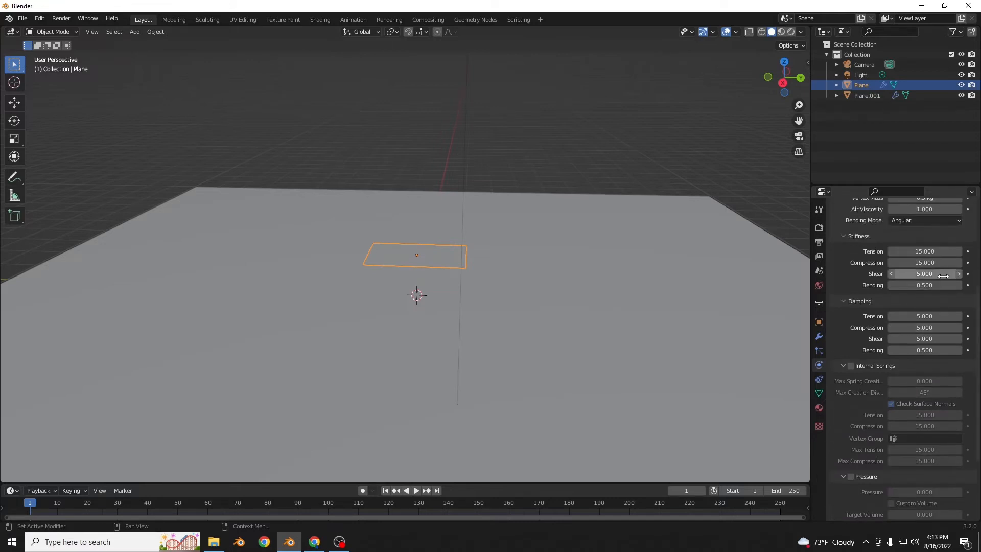
pyautogui.moveTo(934, 263); pyautogui.dragTo(915, 252)
# Play the simulation of the single cloth plane falling onto the floor and rewind to frame 1.
pyautogui.press('space')
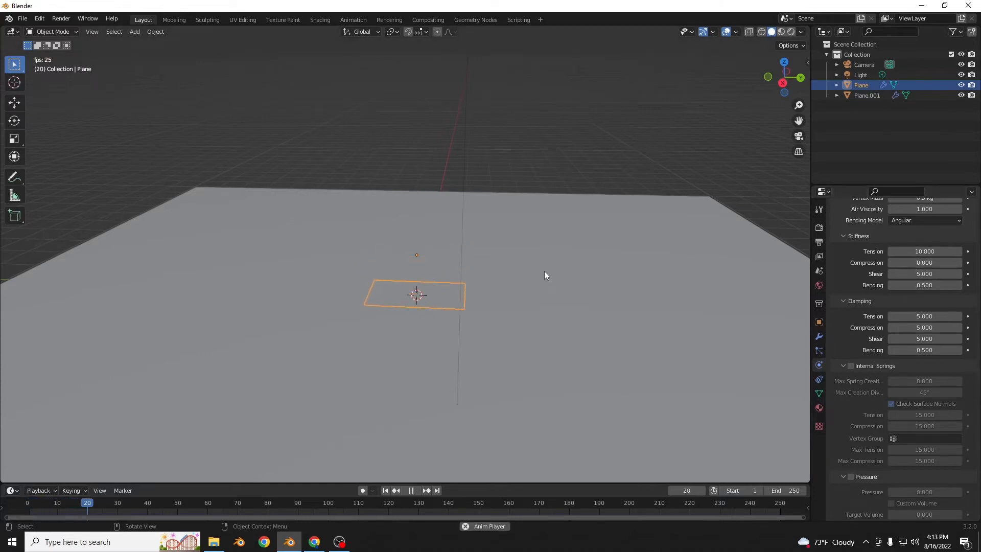
pyautogui.press('space')
pyautogui.click(385, 491)
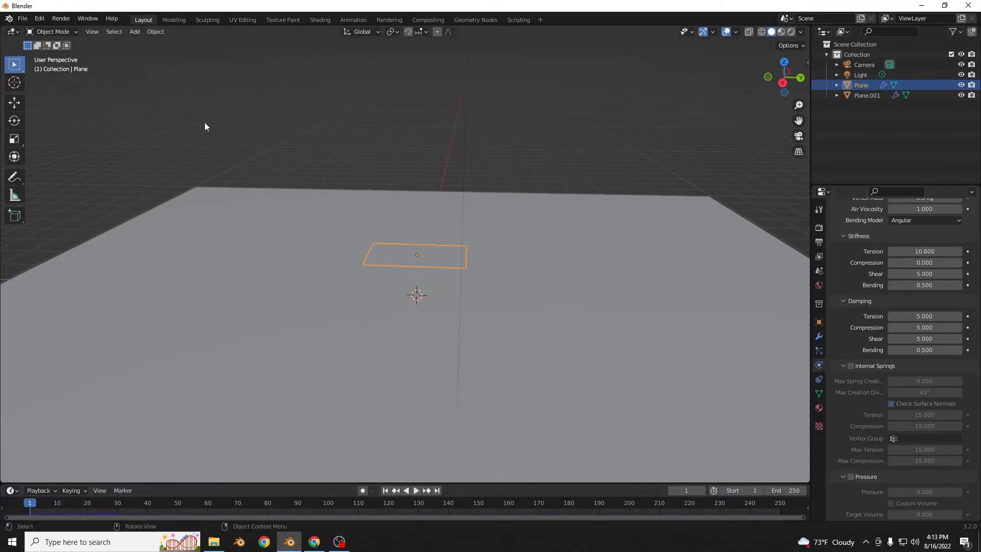
pyautogui.moveTo(617, 278); pyautogui.dragTo(540, 250, button='middle')
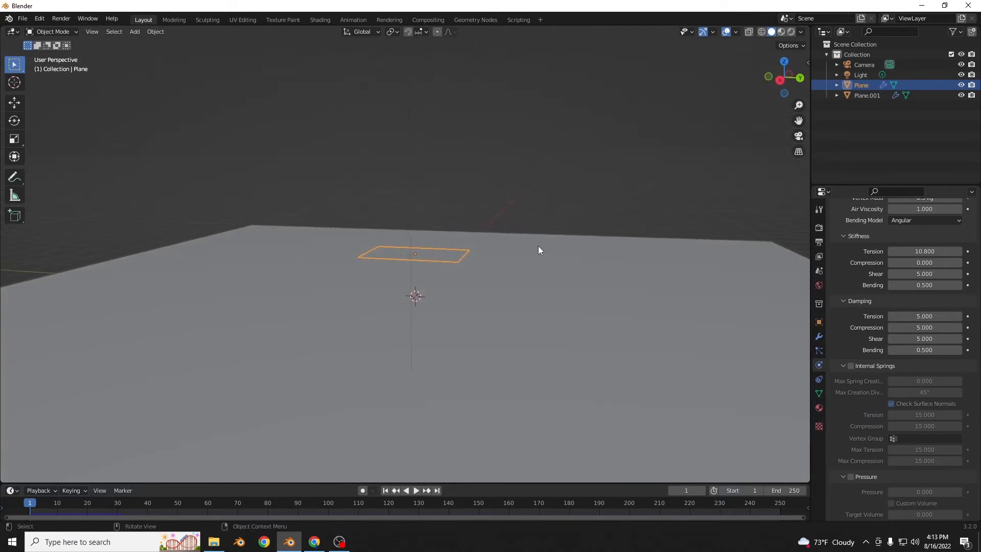
pyautogui.moveTo(785, 76); pyautogui.dragTo(778, 57)
pyautogui.click(784, 61)
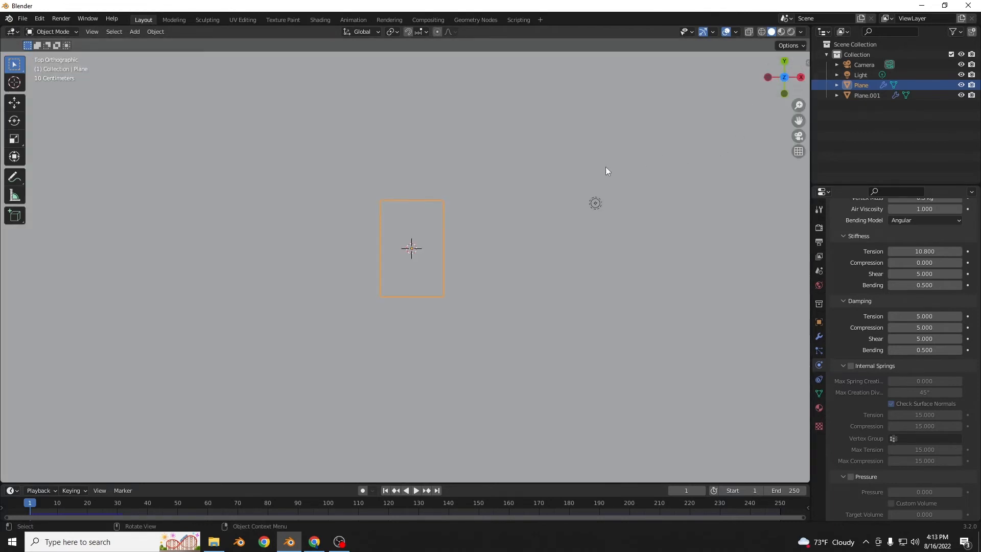
pyautogui.hotkey('shift', 'd')
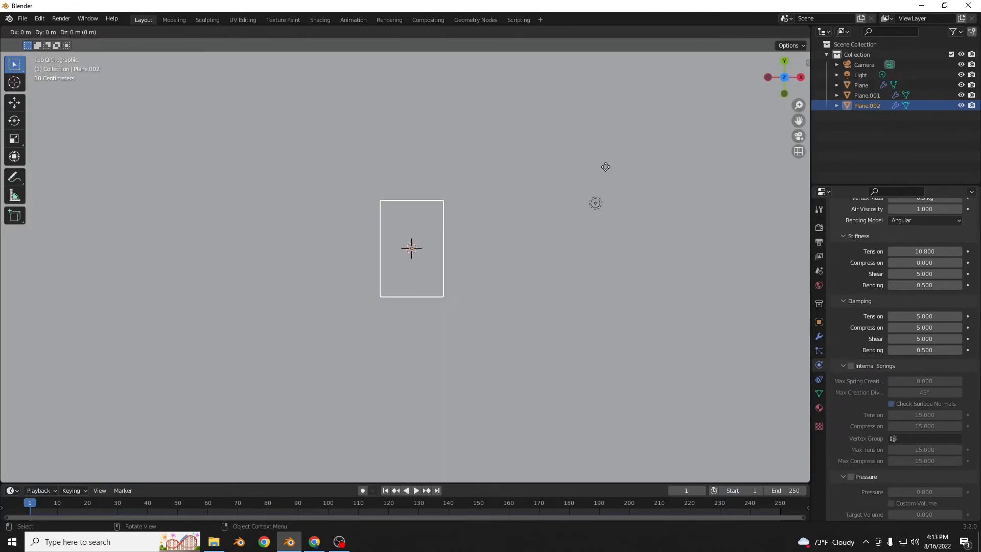
pyautogui.click(605, 167)
pyautogui.hotkey('ctrl', 'z')
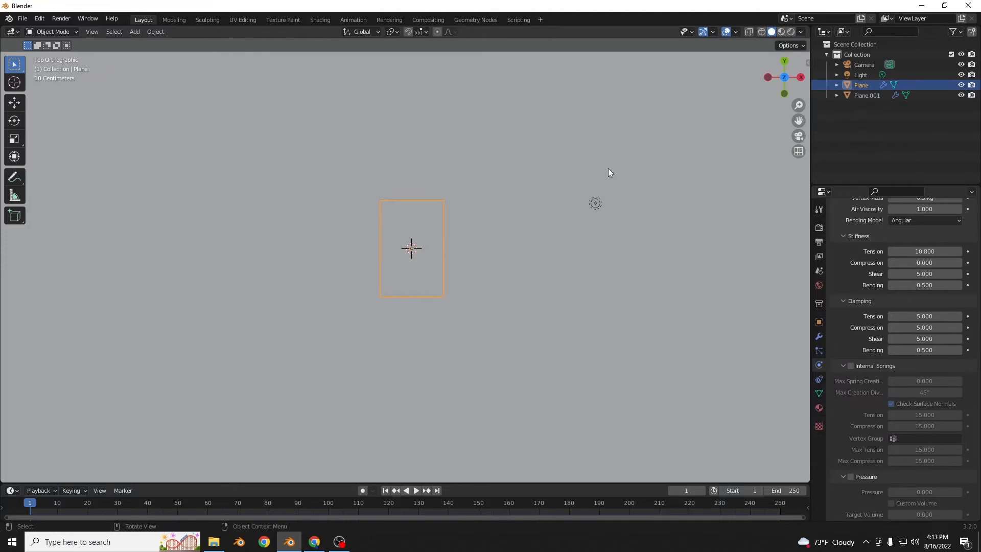
# In front view, duplicate the cloth plane and offset the copy about 0.09 m upward along the Z axis.
pyautogui.moveTo(605, 167); pyautogui.dragTo(592, 103, button='middle')
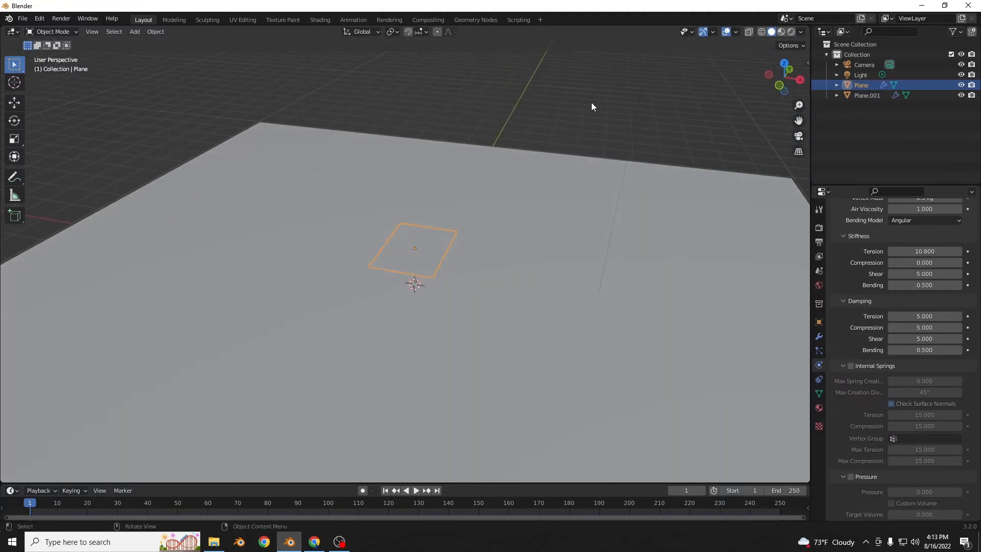
pyautogui.moveTo(620, 153); pyautogui.dragTo(639, 148, button='middle')
pyautogui.click(783, 77)
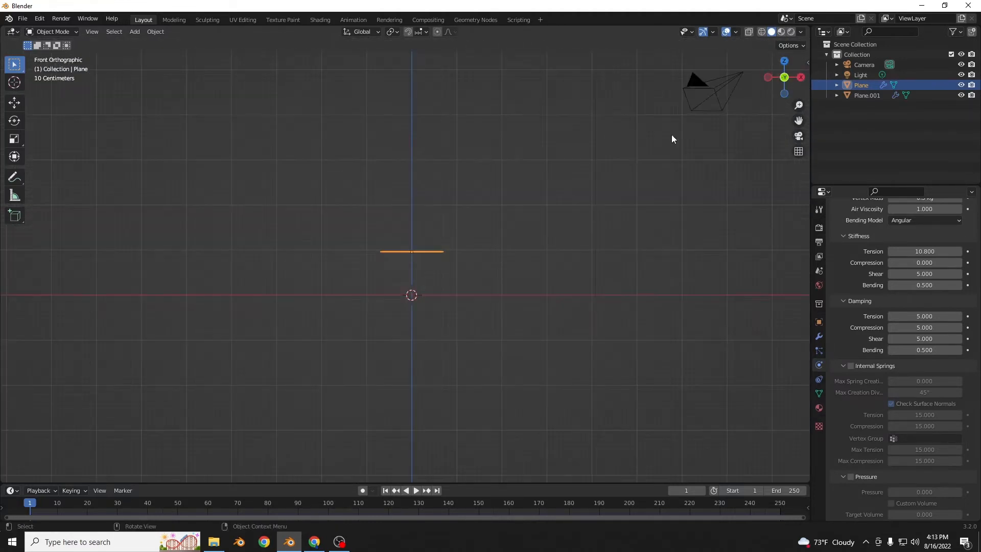
pyautogui.hotkey('shift', 'd')
pyautogui.press('z')
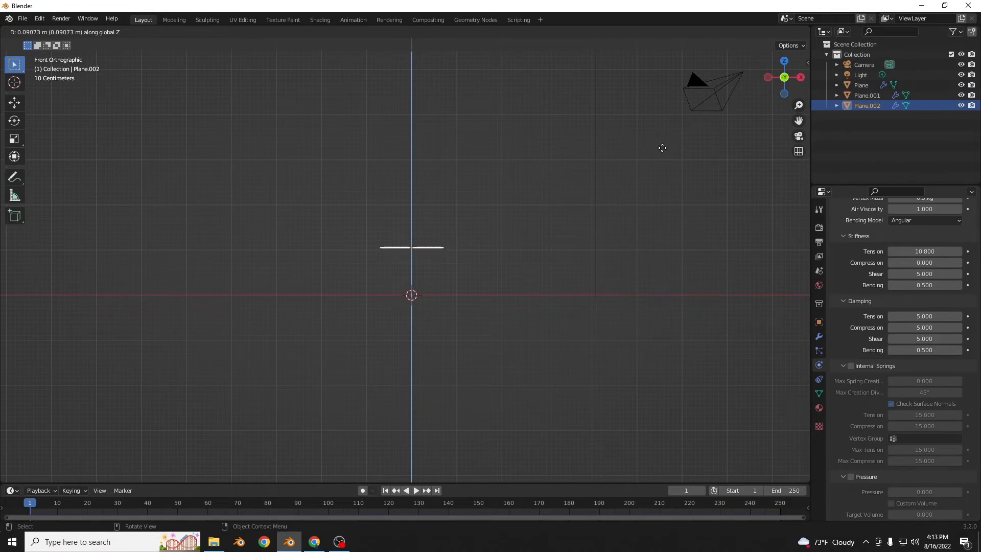
pyautogui.click(642, 167)
# Repeat the offset duplication five more times to build an evenly spaced vertical stack of cloth planes.
pyautogui.moveTo(641, 167); pyautogui.dragTo(624, 186, button='middle')
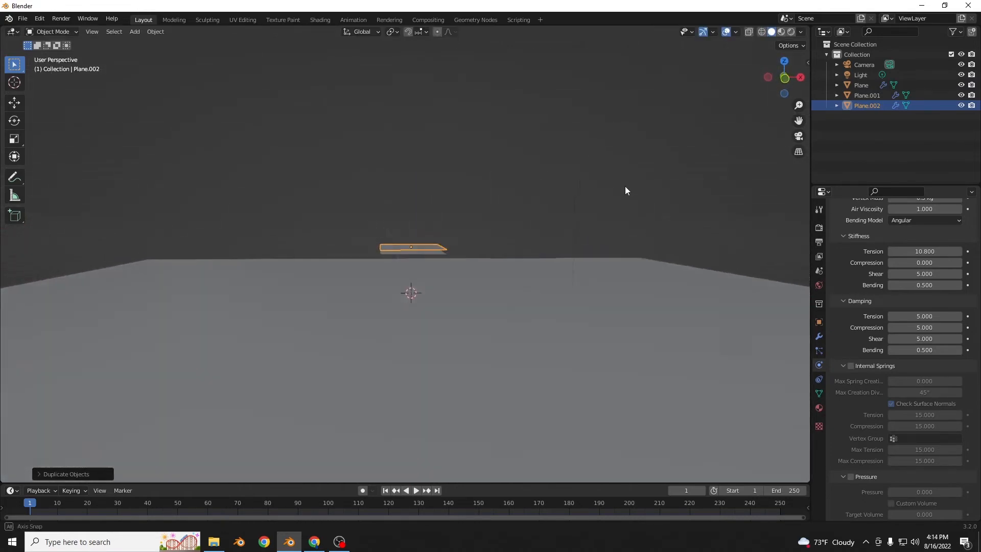
pyautogui.click(783, 80)
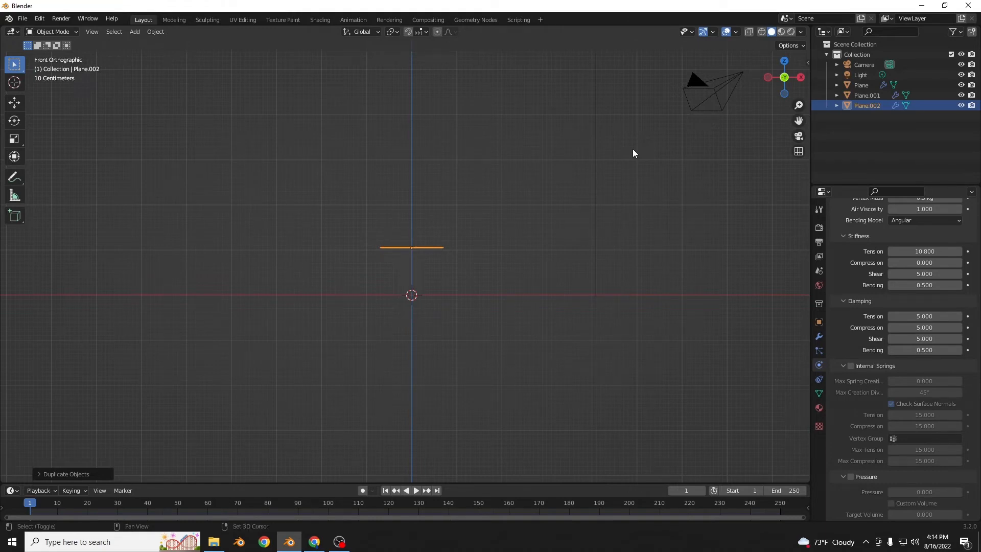
pyautogui.hotkey('shift', 'r')
pyautogui.hotkey('shift', 'r')
pyautogui.hotkey('shift', 'r')
pyautogui.hotkey('shift', 'r')
pyautogui.hotkey('shift', 'r')
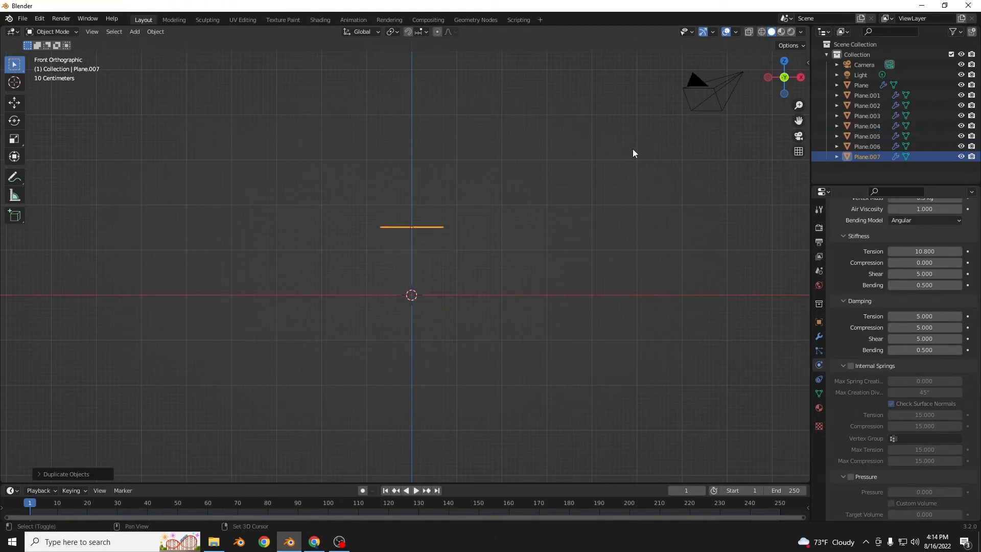
# Play the simulation of the stacked cloth planes falling onto the floor.
pyautogui.moveTo(629, 159); pyautogui.dragTo(561, 194, button='middle')
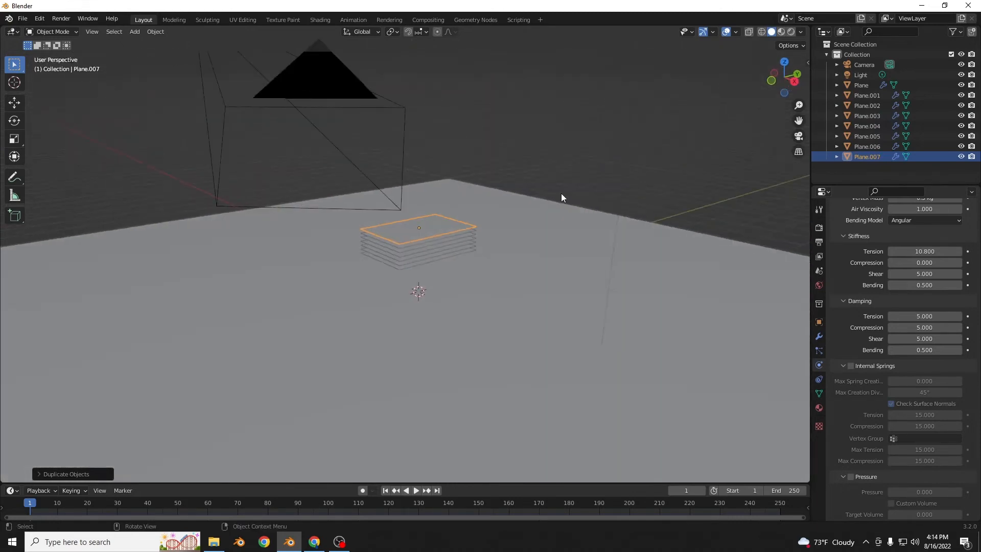
pyautogui.scroll(-4, 558, 212)
pyautogui.press('space')
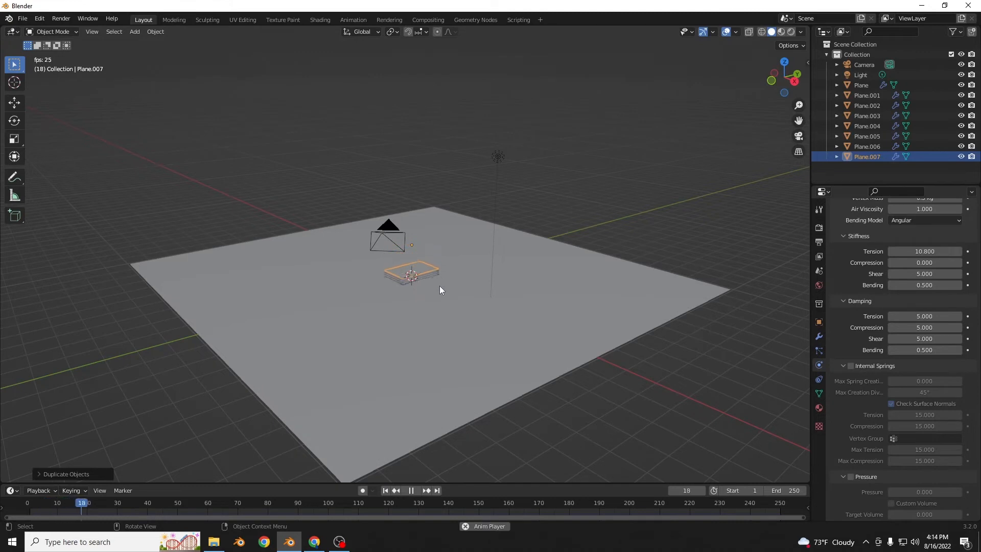
# Rewind the simulation to frame 1 and add a Wind force field at the scene origin.
pyautogui.press('space')
pyautogui.click(386, 490)
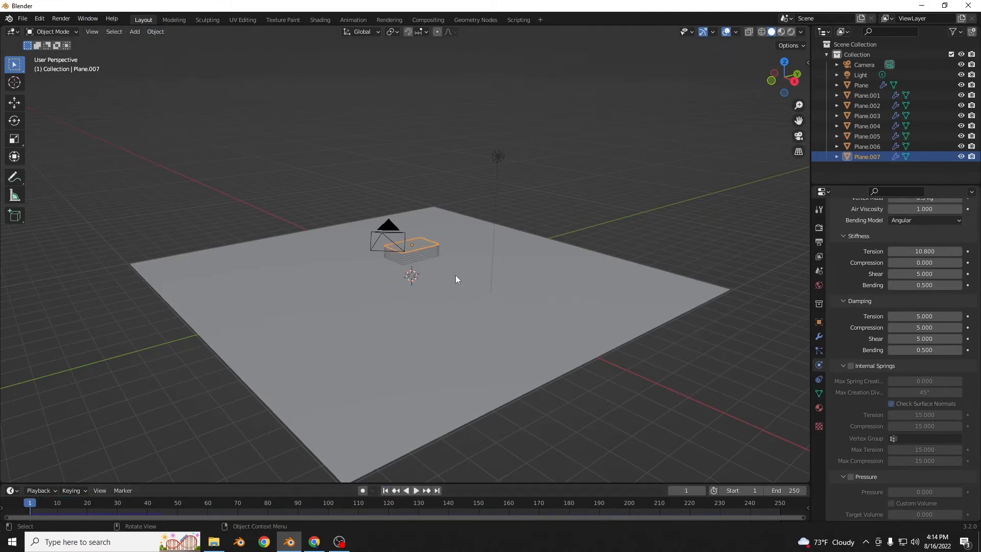
pyautogui.click(157, 32)
pyautogui.click(134, 31)
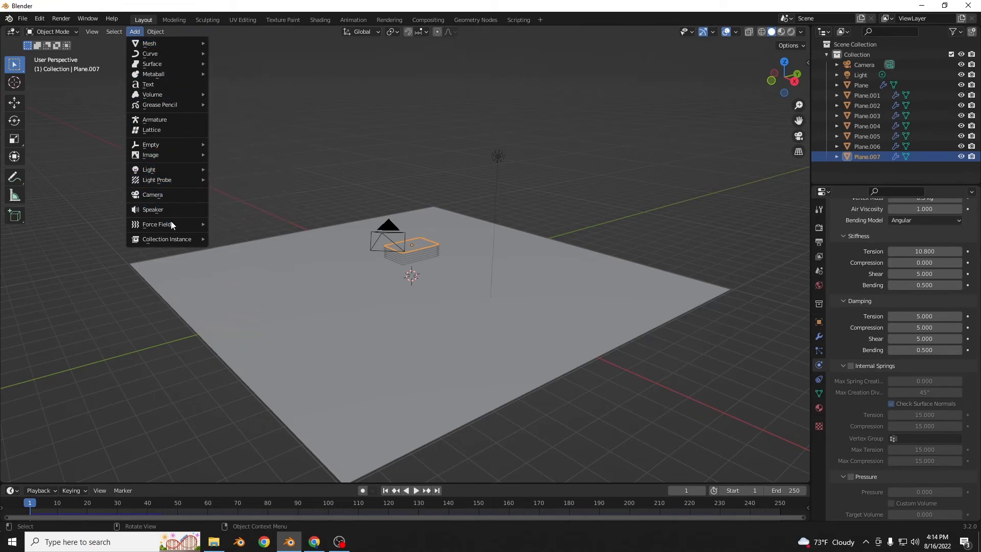
pyautogui.moveTo(178, 229)
pyautogui.click(245, 234)
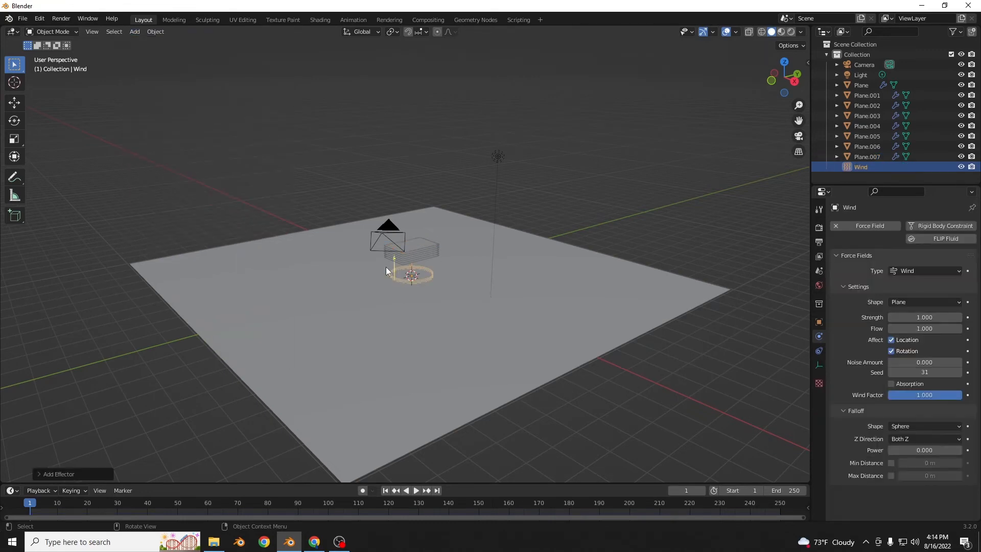
# Raise the wind strength to about 22.4 and play the cloth simulation twice, rewinding to frame 1 each time.
pyautogui.moveTo(397, 262); pyautogui.dragTo(397, 256)
pyautogui.press('space')
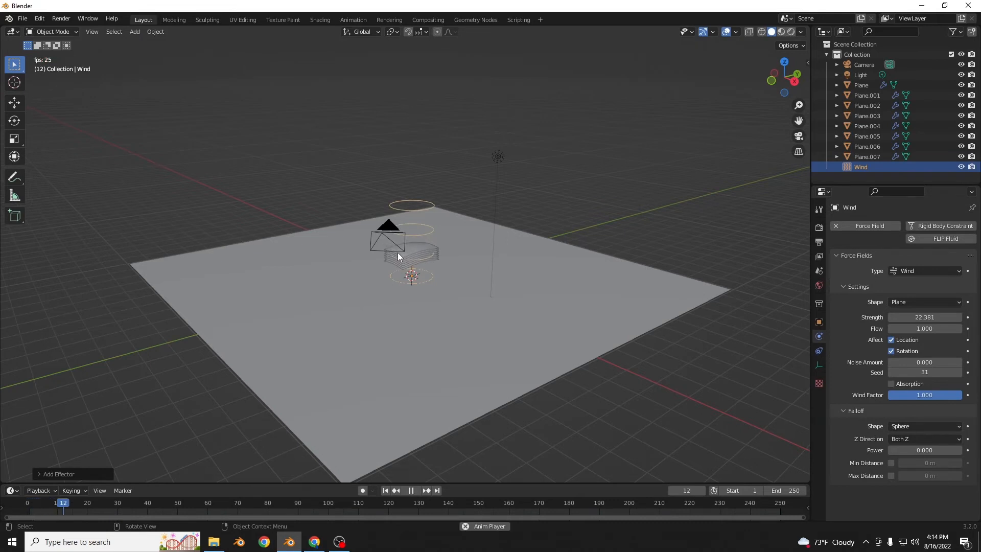
pyautogui.press('space')
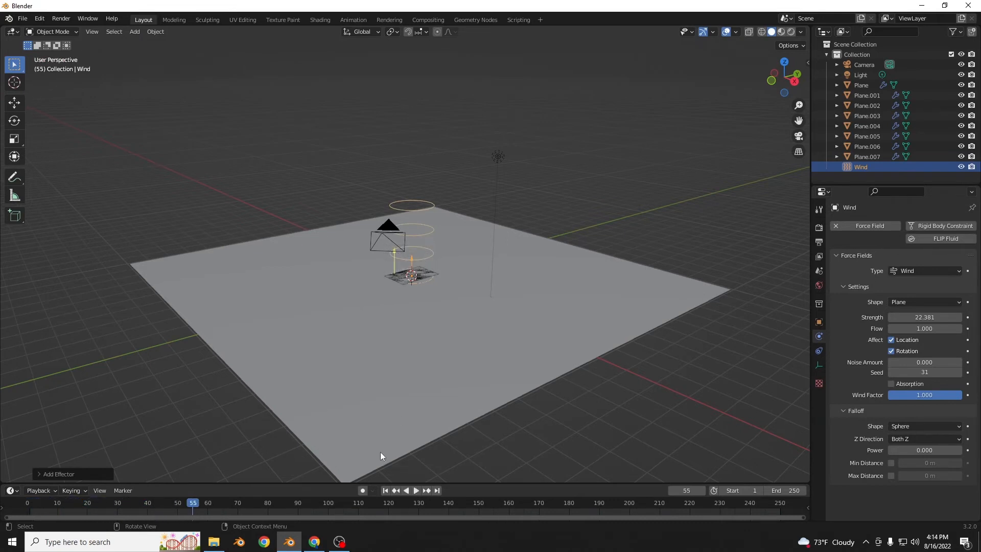
pyautogui.click(386, 490)
pyautogui.scroll(5, 419, 397)
pyautogui.press('space')
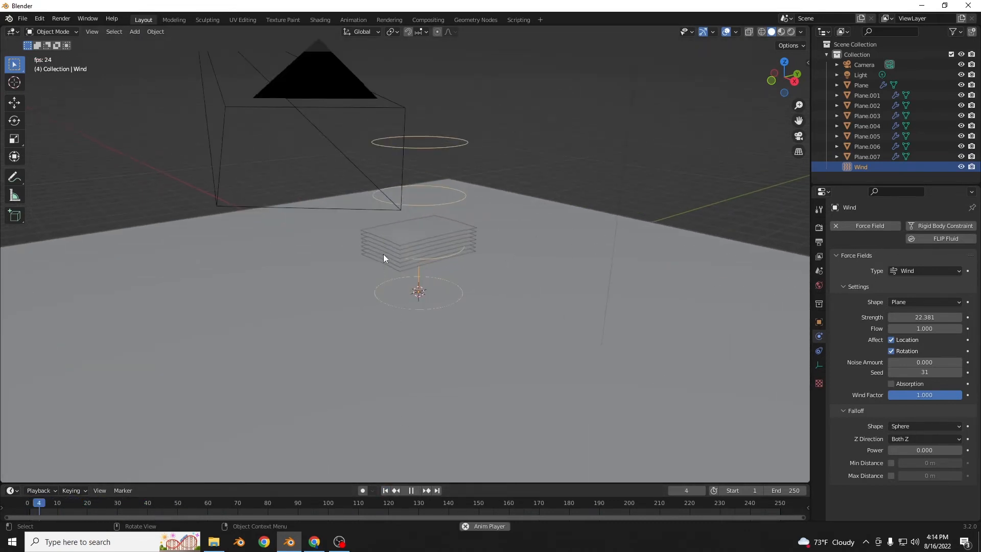
pyautogui.press('space')
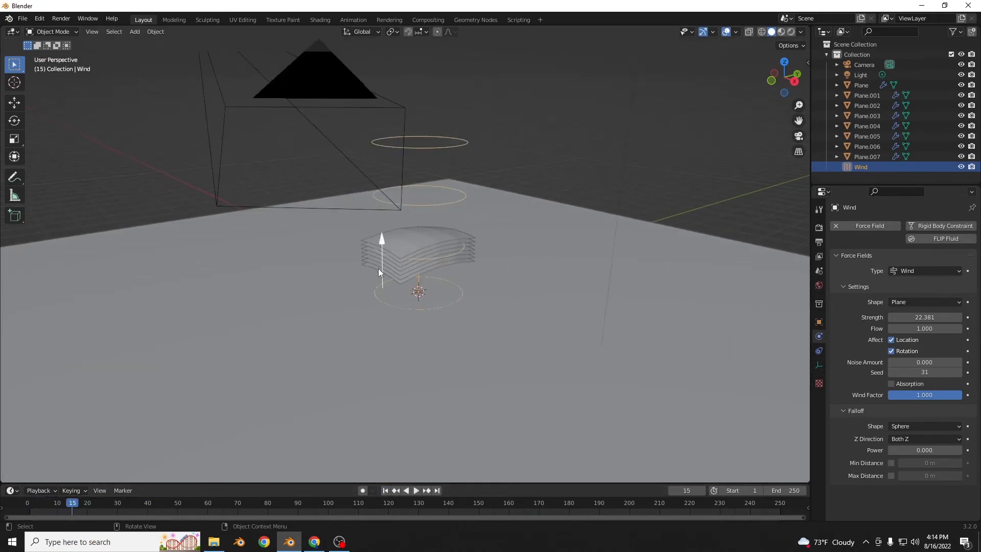
pyautogui.click(386, 491)
# Increase the wind strength to about 31.7 and play the simulation, returning to frame 1.
pyautogui.moveTo(381, 245); pyautogui.dragTo(382, 236)
pyautogui.press('space')
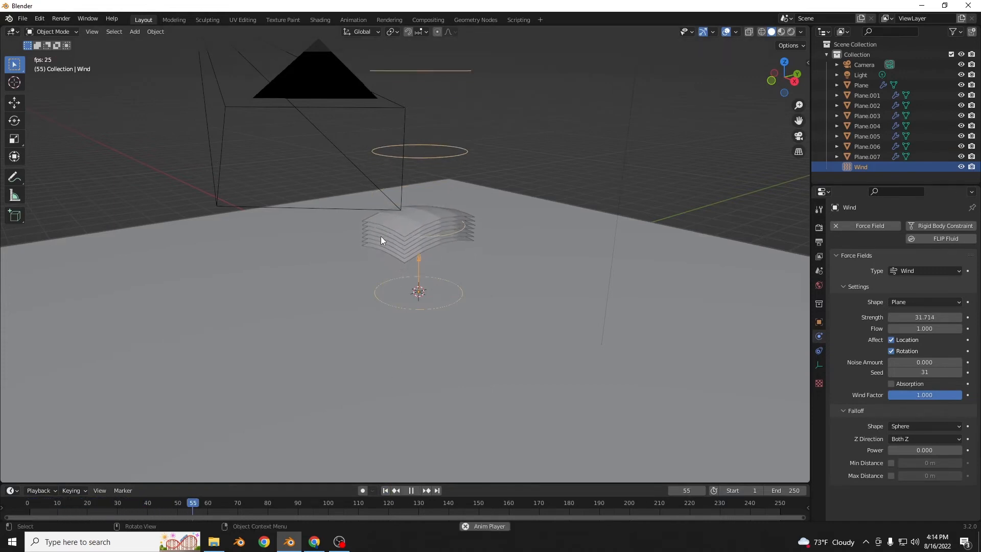
pyautogui.press('Escape')
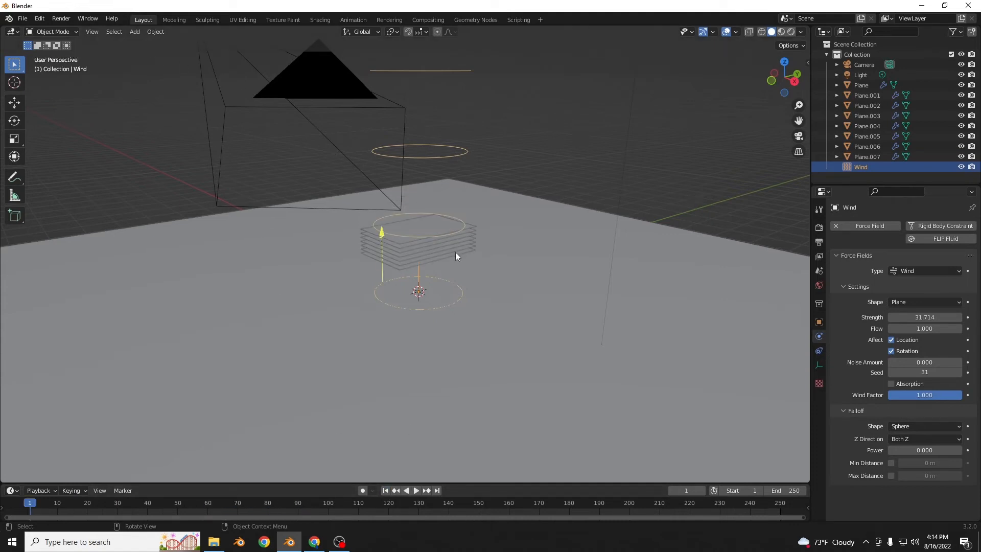
# Rotate the Wind force field to a slight tilt and play the simulation, returning to frame 1.
pyautogui.press('r')
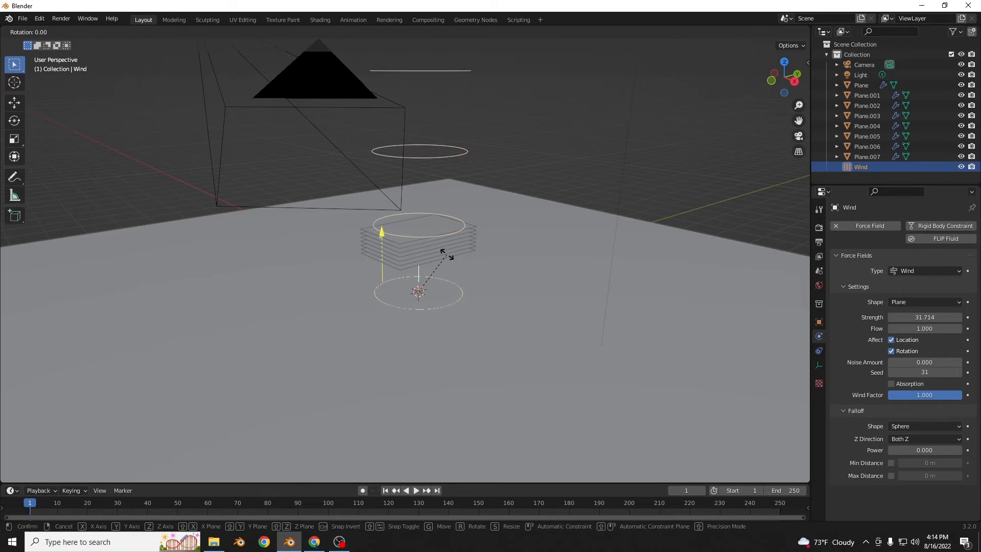
pyautogui.click(452, 254)
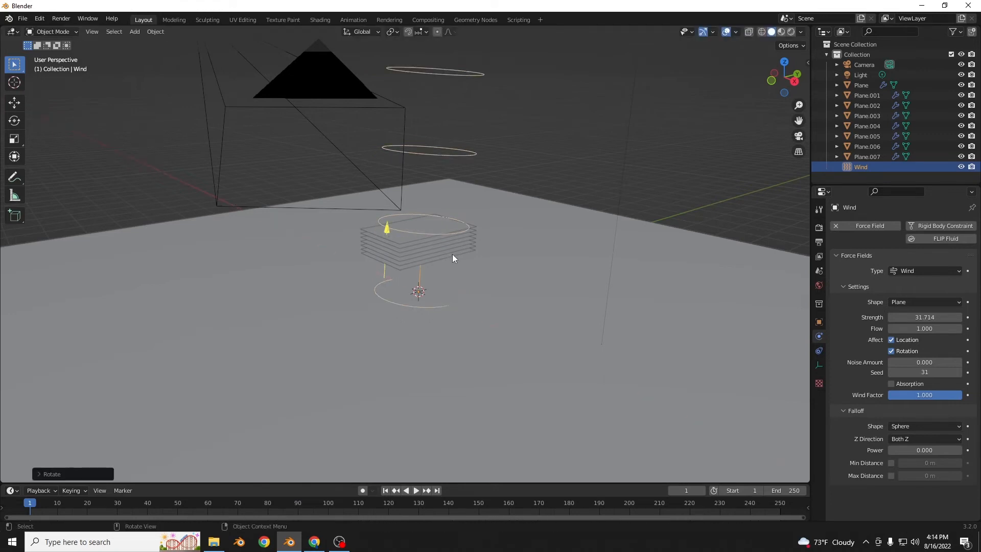
pyautogui.press('space')
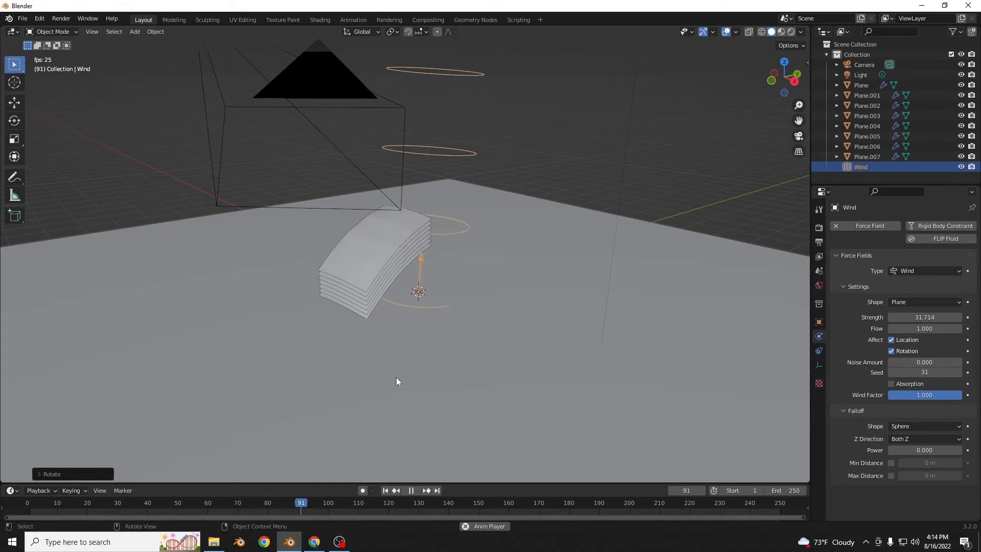
pyautogui.press('Escape')
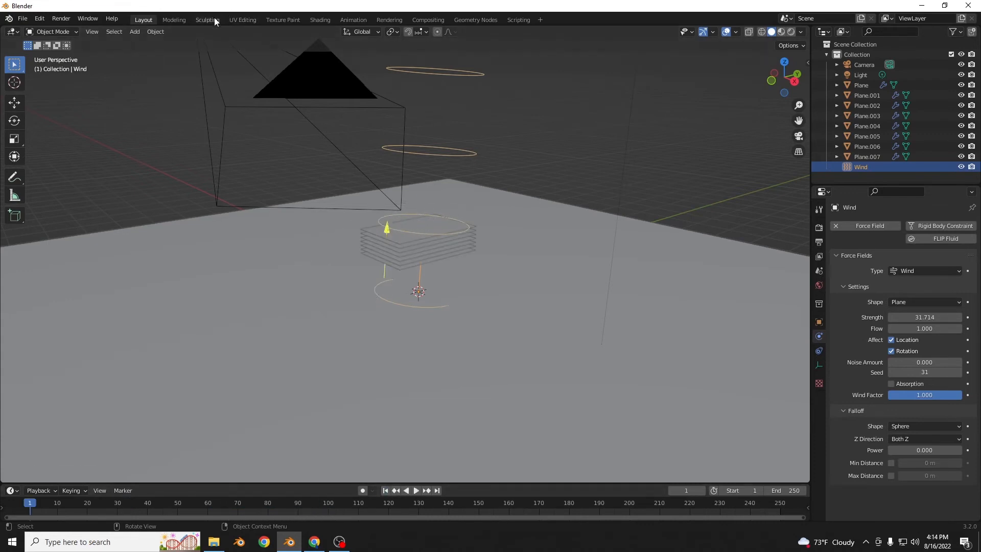
# Add a Turbulence force field at the scene origin.
pyautogui.click(135, 31)
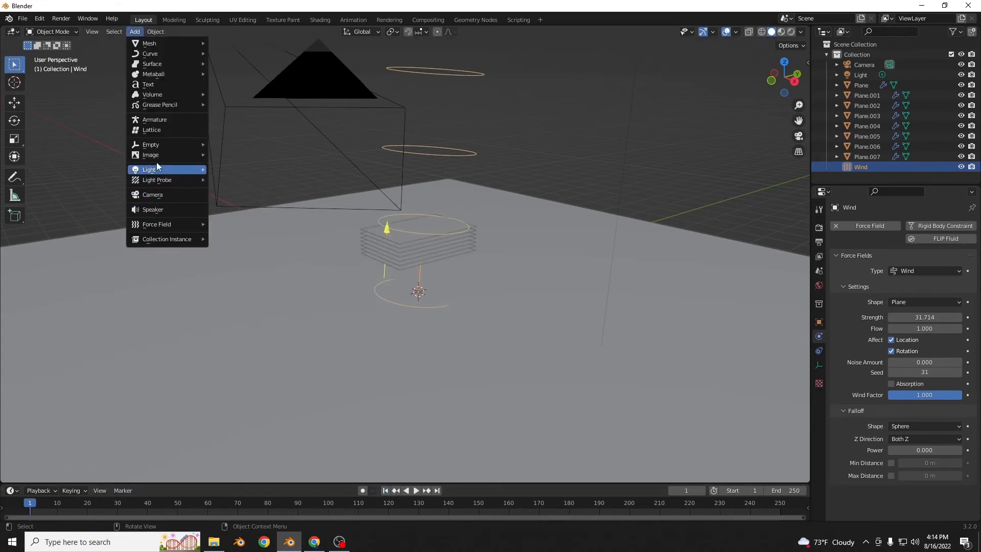
pyautogui.moveTo(166, 224)
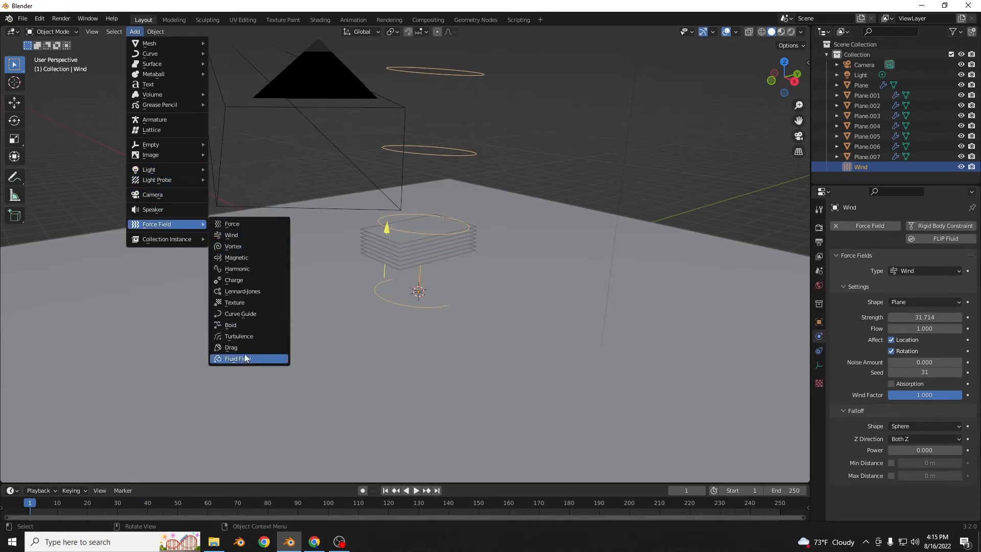
pyautogui.click(247, 336)
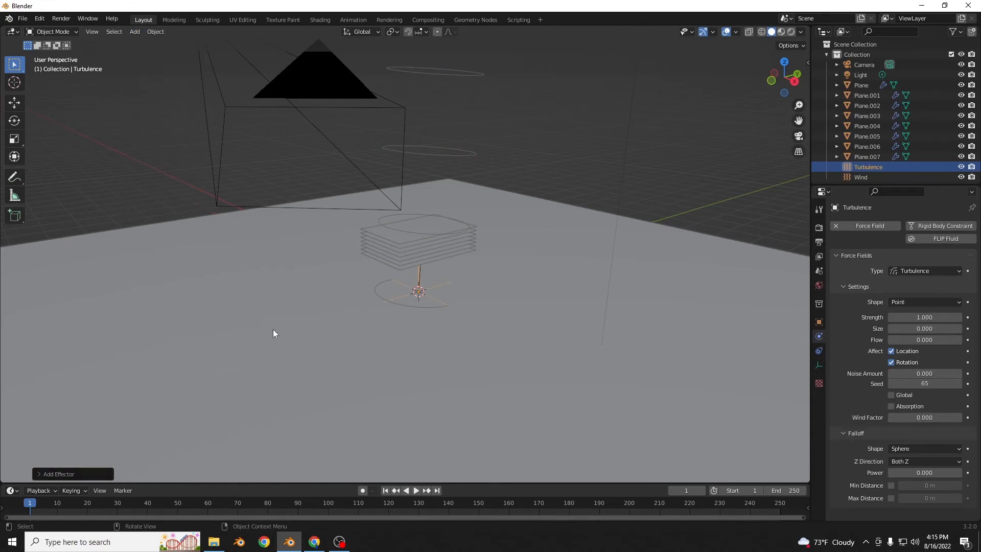
# Test the simulation with the default turbulence, set the turbulence strength to 345.6, and play it again.
pyautogui.press('space')
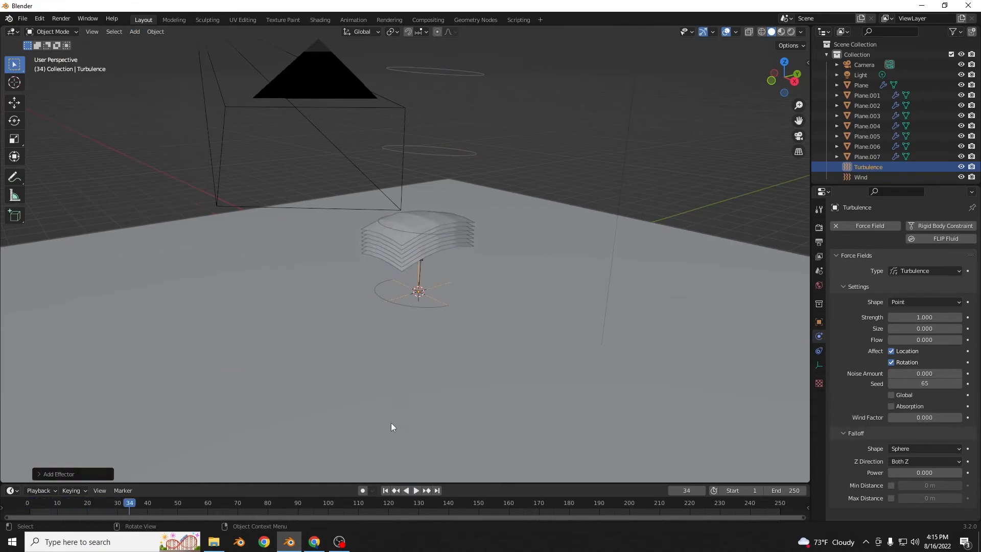
pyautogui.click(385, 491)
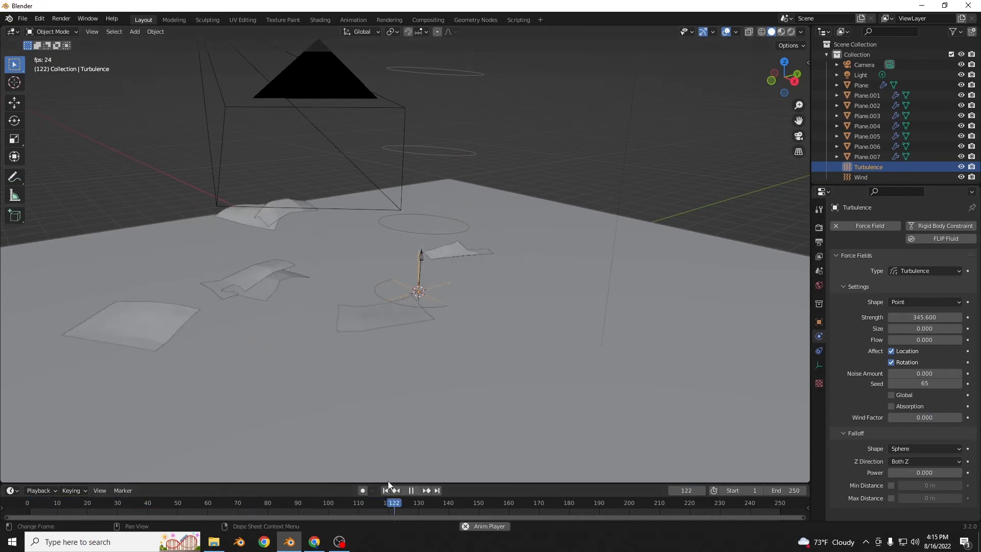
pyautogui.press('Escape')
# Select the Wind force field, raise its strength to about 55.6, and play the simulation before rewinding to frame 1.
pyautogui.moveTo(471, 311); pyautogui.dragTo(461, 228, button='middle')
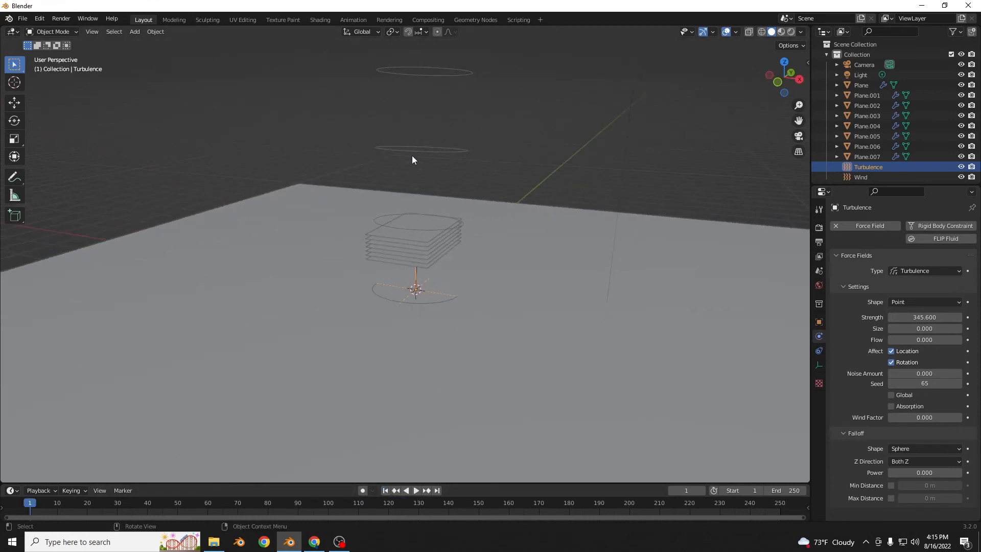
pyautogui.click(428, 217)
pyautogui.moveTo(400, 228); pyautogui.dragTo(403, 210)
pyautogui.press('space')
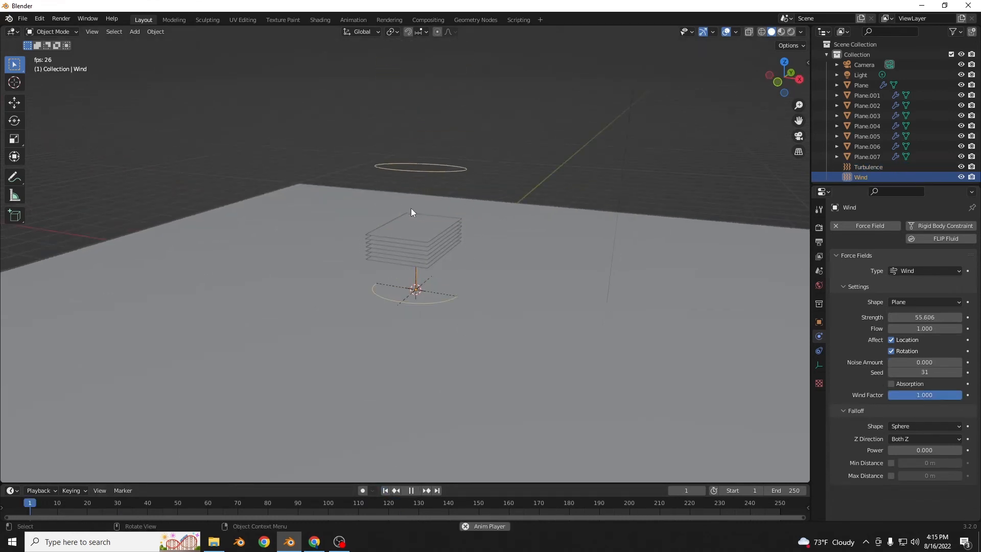
pyautogui.moveTo(522, 233); pyautogui.dragTo(523, 244, button='middle')
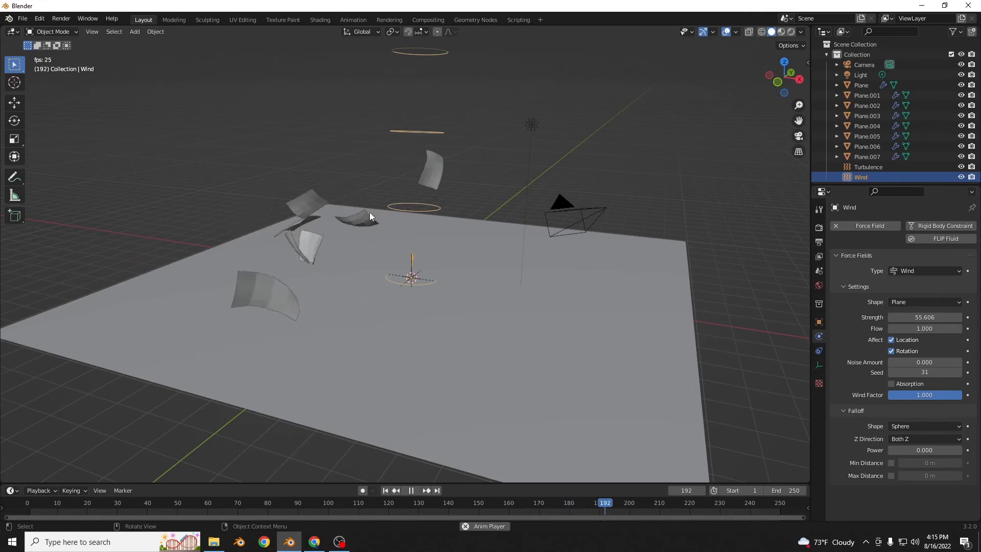
pyautogui.press('space')
pyautogui.click(388, 491)
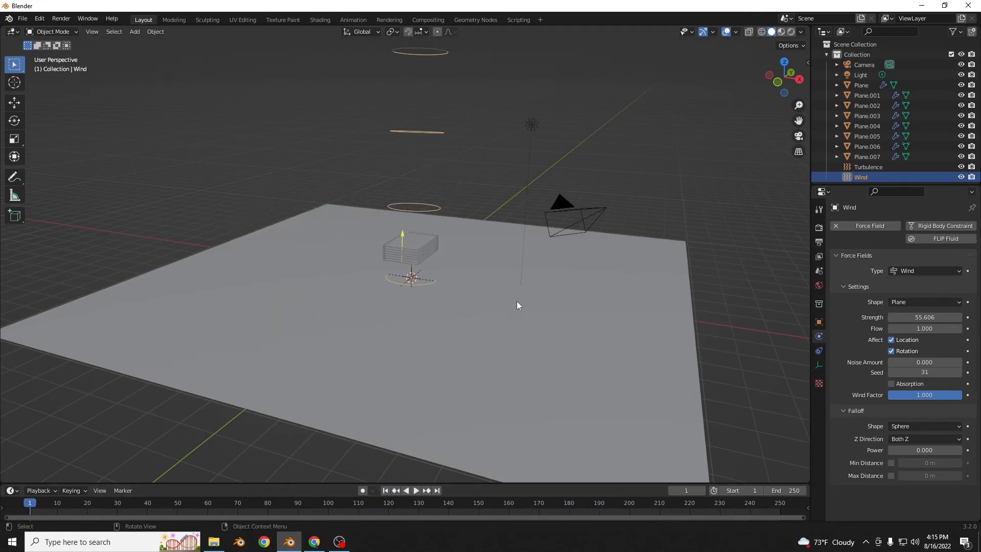
# Select the top cloth plane and play the wind and turbulence simulation from several viewing angles, rewinding to frame 1.
pyautogui.moveTo(517, 302); pyautogui.dragTo(456, 302, button='middle')
pyautogui.click(424, 239)
pyautogui.moveTo(556, 284); pyautogui.dragTo(430, 277, button='middle')
pyautogui.press('space')
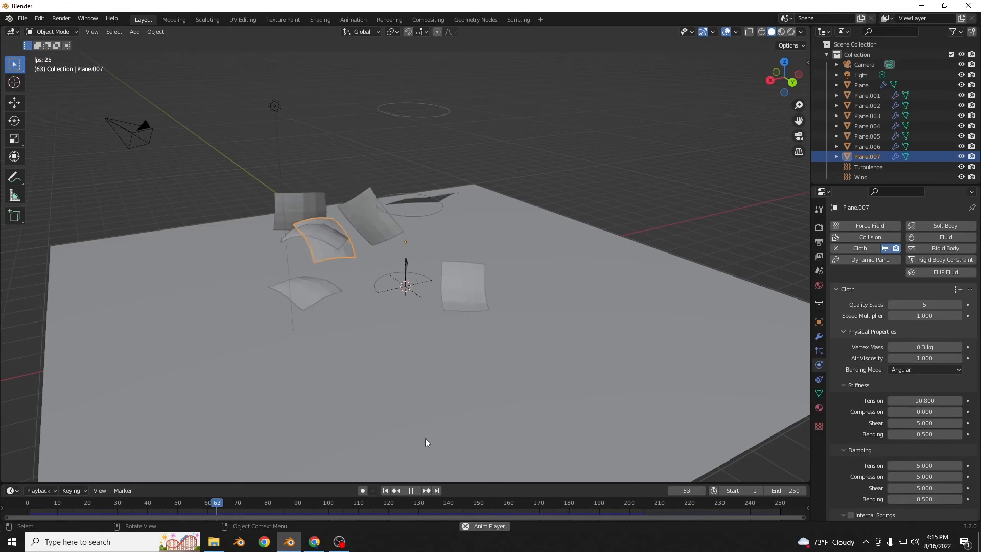
pyautogui.press('space')
pyautogui.hotkey('shift', 'Left')
pyautogui.moveTo(605, 337); pyautogui.dragTo(674, 329, button='middle')
pyautogui.press('space')
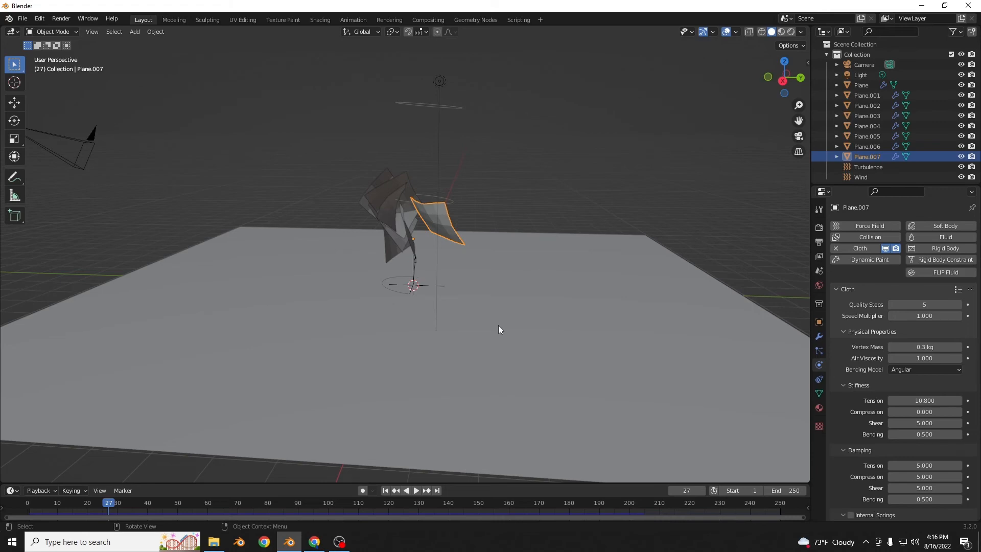
pyautogui.moveTo(665, 198); pyautogui.dragTo(636, 198, button='middle')
pyautogui.press('space')
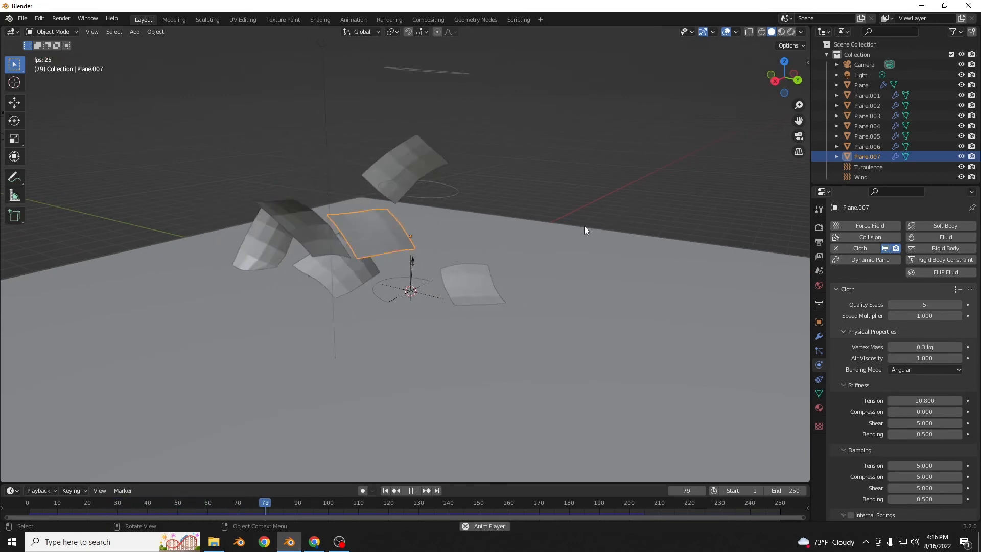
pyautogui.press('space')
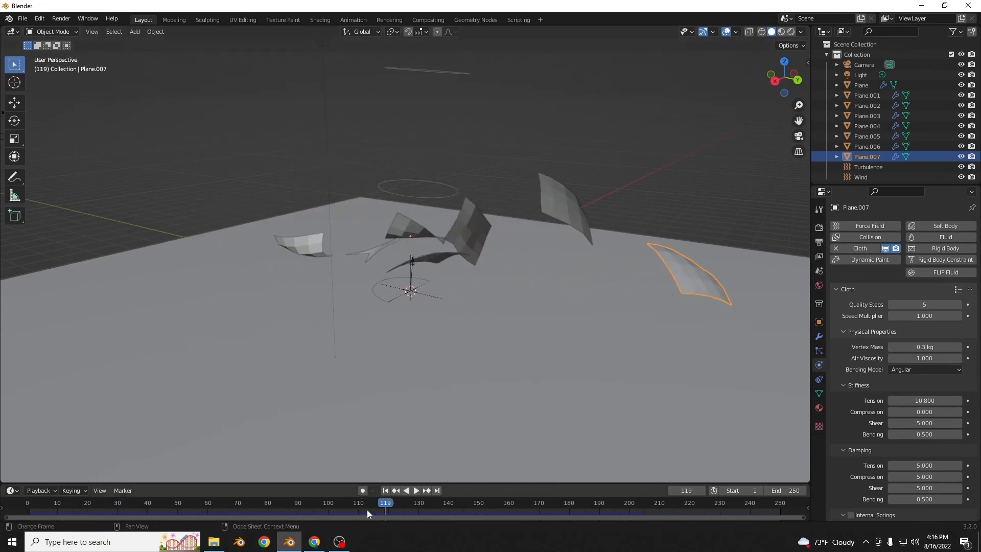
pyautogui.click(386, 491)
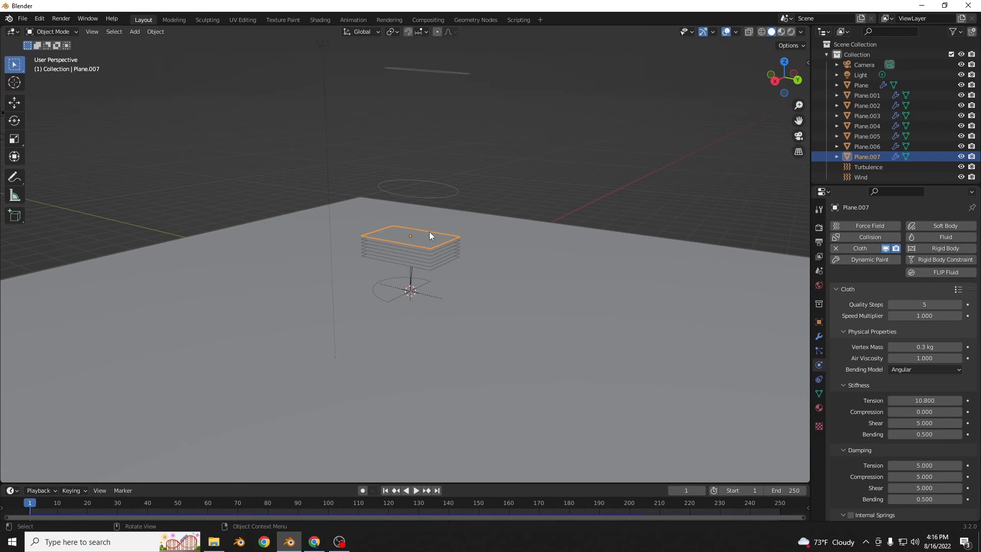
# Duplicate the top cloth plane and offset the copy about 0.04 m upward along the Z axis.
pyautogui.hotkey('shift', 'd')
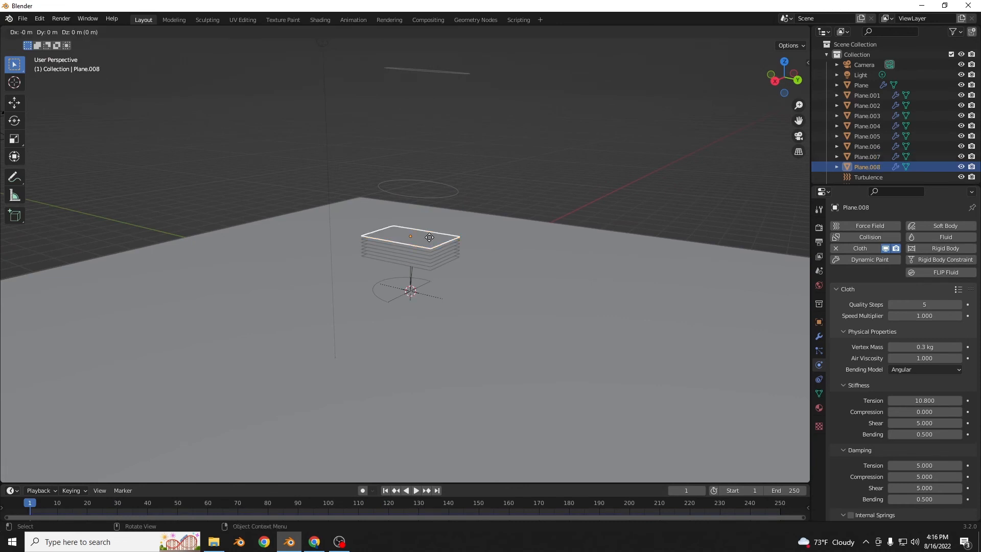
pyautogui.press('z')
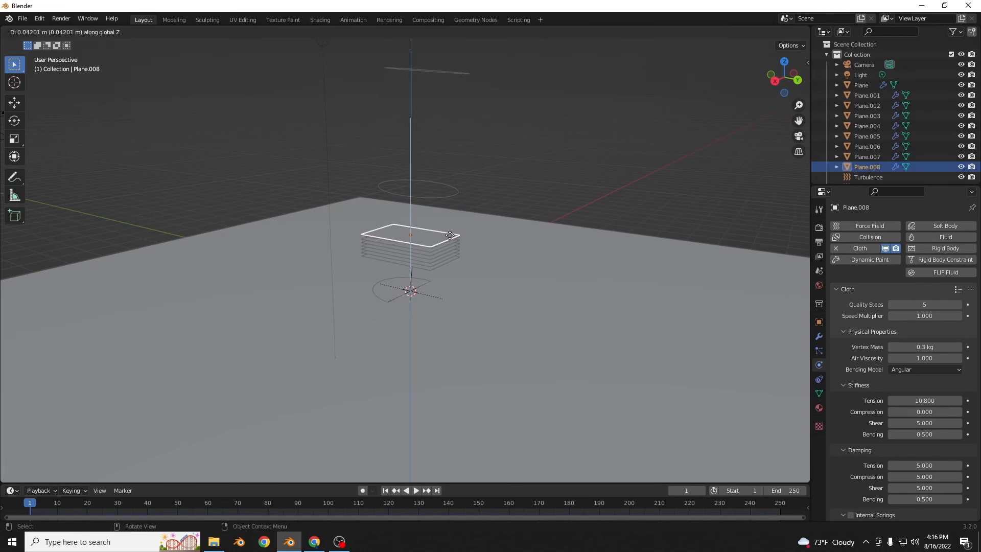
pyautogui.click(450, 235)
# Repeat the offset duplication 23 more times to extend the cloth stack upward.
pyautogui.hotkey('shift', 'r')
pyautogui.hotkey('shift', 'r')
pyautogui.hotkey('shift', 'r')
pyautogui.hotkey('shift', 'r')
pyautogui.hotkey('shift', 'r')
pyautogui.hotkey('shift', 'r')
pyautogui.hotkey('shift', 'r')
pyautogui.hotkey('shift', 'r')
pyautogui.hotkey('shift', 'r')
pyautogui.hotkey('shift', 'r')
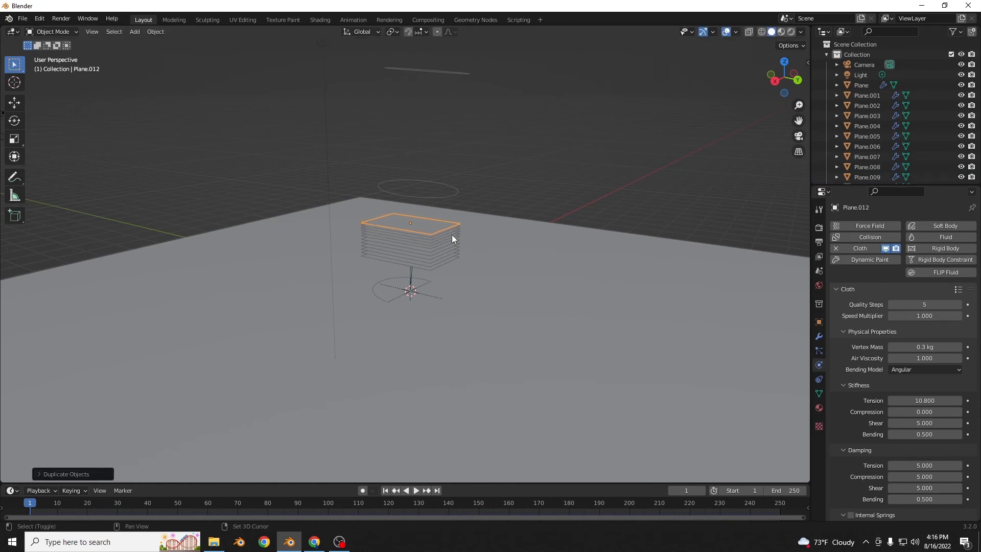
pyautogui.hotkey('shift', 'r')
pyautogui.hotkey('shift', 'r')
pyautogui.hotkey('shift', 'r')
pyautogui.hotkey('shift', 'r')
pyautogui.hotkey('shift', 'r')
pyautogui.hotkey('shift', 'r')
pyautogui.hotkey('shift', 'r')
pyautogui.hotkey('shift', 'r')
pyautogui.hotkey('shift', 'r')
pyautogui.hotkey('shift', 'r')
pyautogui.hotkey('shift', 'r')
pyautogui.hotkey('shift', 'r')
pyautogui.hotkey('shift', 'r')
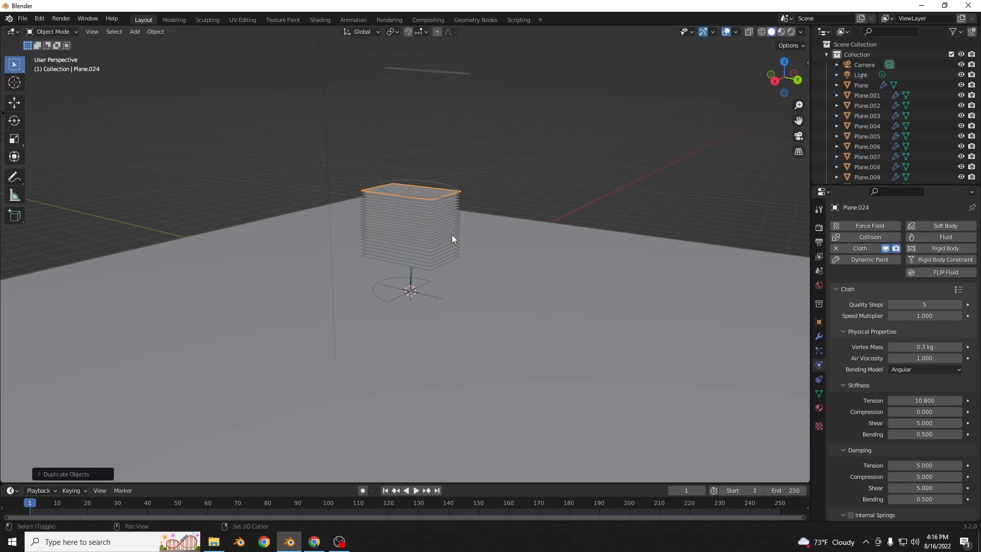
# Play the simulation of the enlarged cloth stack scattering under wind and turbulence, and rewind to frame 1.
pyautogui.press('space')
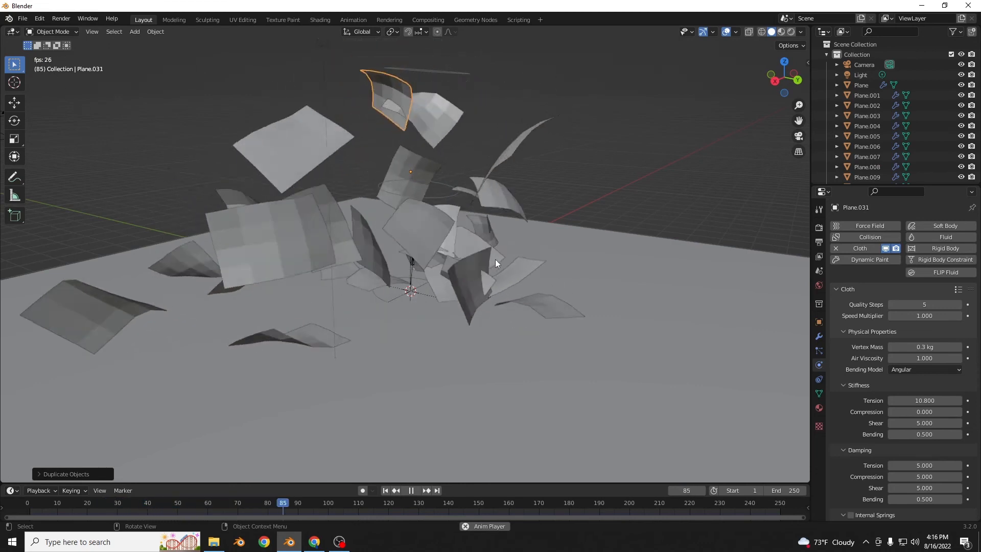
pyautogui.scroll(-6, 496, 259)
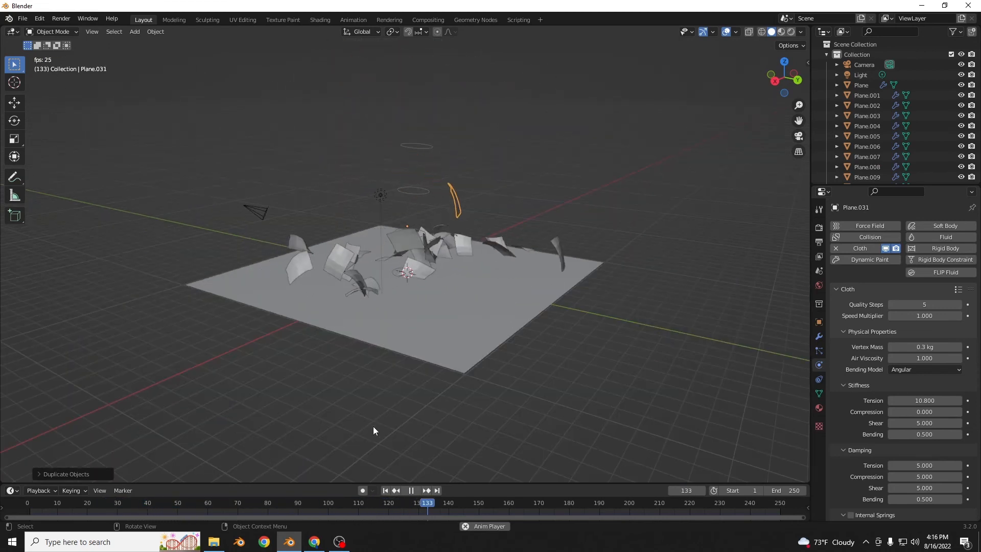
pyautogui.click(412, 490)
pyautogui.click(386, 491)
# Select the wind force field, reduce its strength to 184.606, and play the cloth stack simulation.
pyautogui.scroll(5, 421, 304)
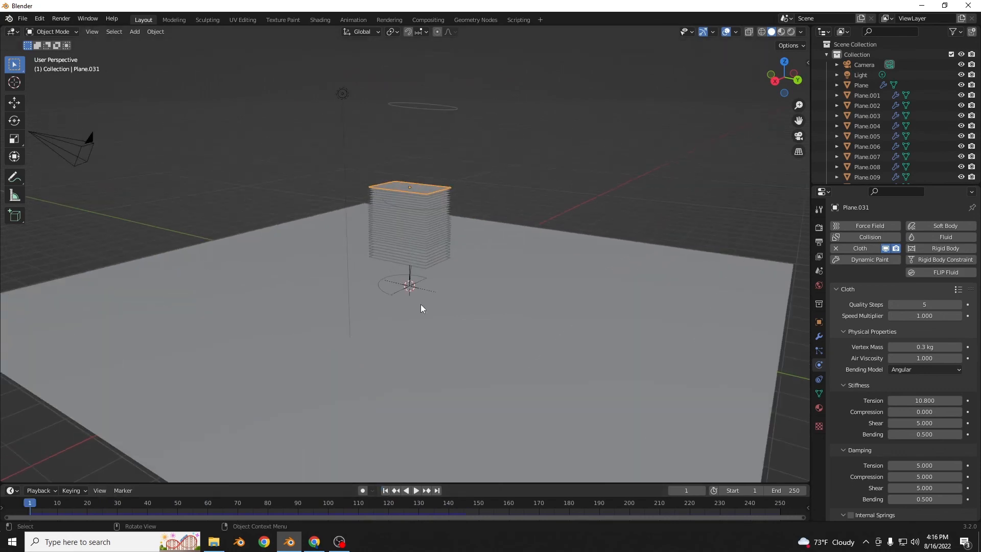
pyautogui.click(408, 278)
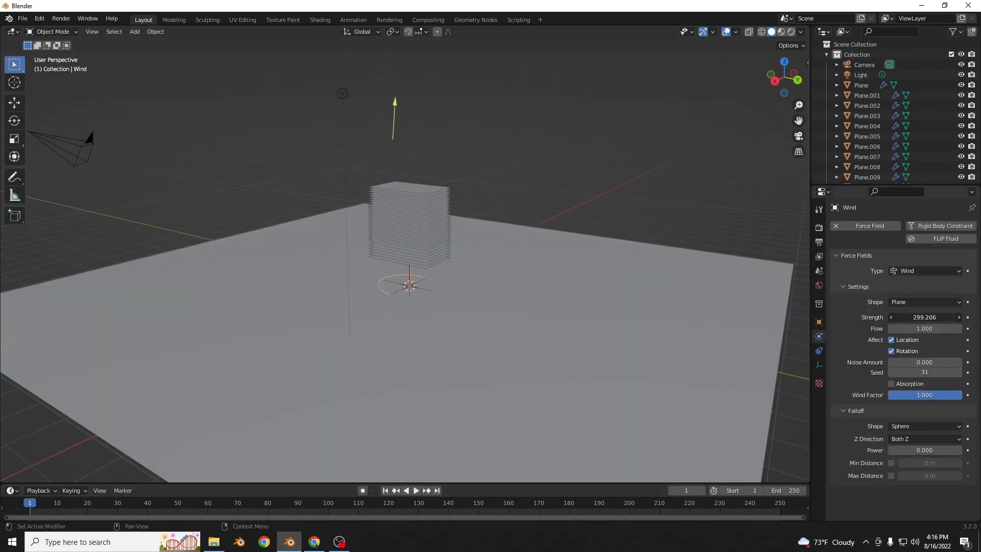
pyautogui.moveTo(925, 317); pyautogui.dragTo(914, 316)
pyautogui.press('space')
pyautogui.scroll(-6, 623, 311)
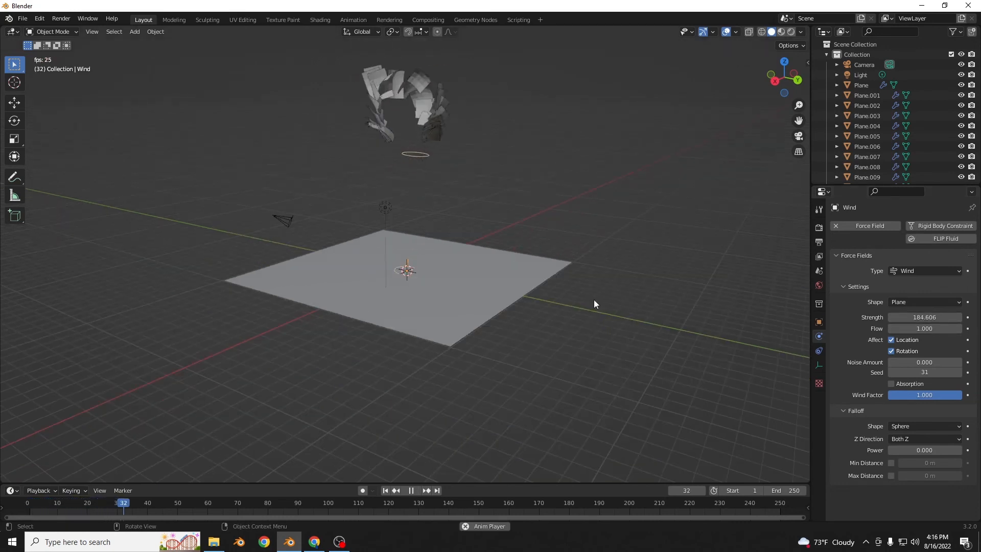
pyautogui.scroll(-6, 593, 300)
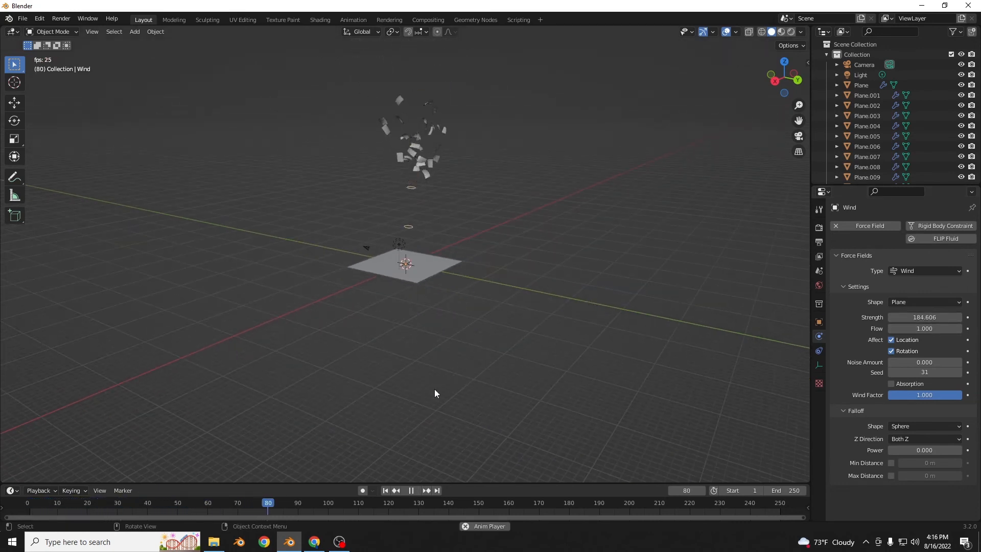
# Rewind to frame 1, lower the wind force field's strength to 65.306, and replay the simulation.
pyautogui.click(385, 490)
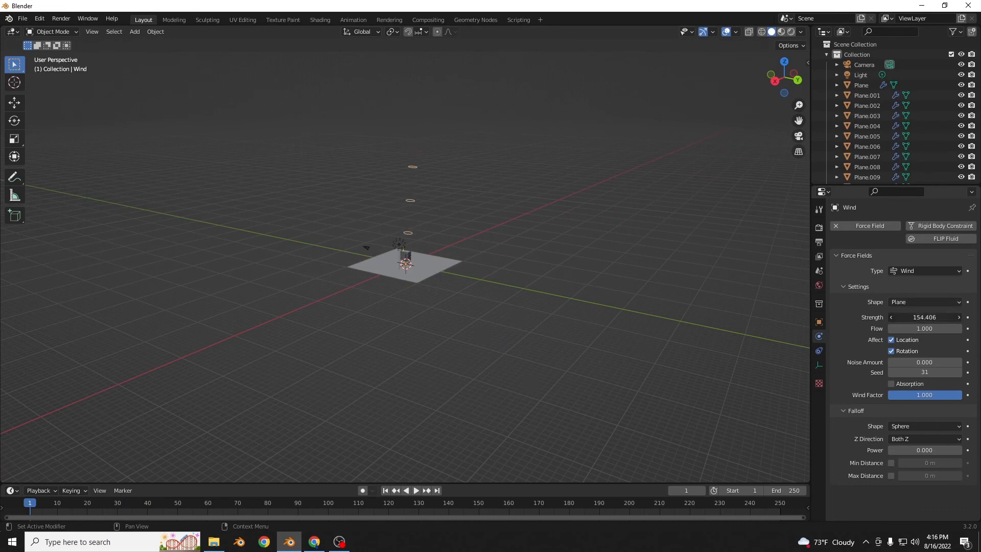
pyautogui.press('space')
pyautogui.scroll(10, 692, 347)
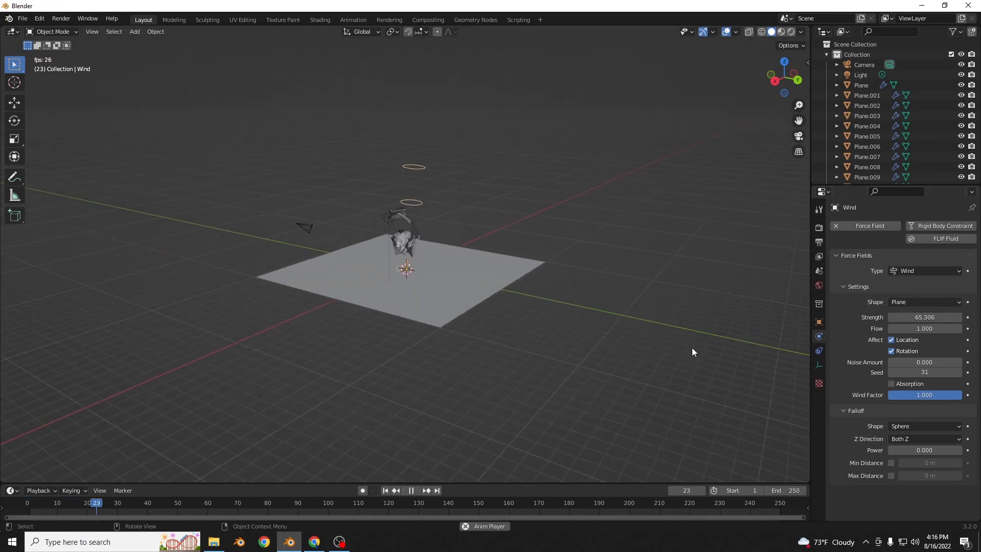
# Set the turbulence force field's strength to 889.7 and replay the simulation from frame 1.
pyautogui.scroll(-10, 898, 93)
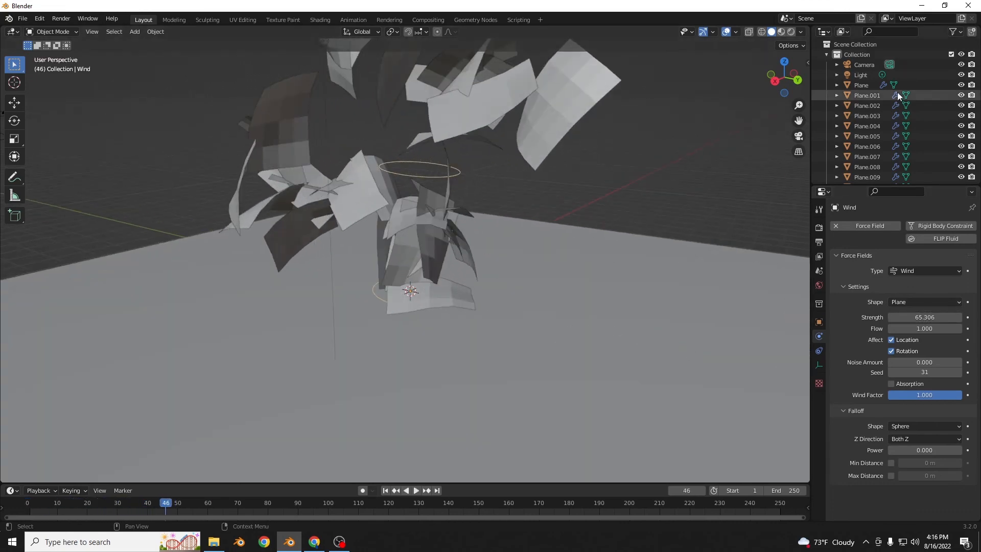
pyautogui.click(858, 164)
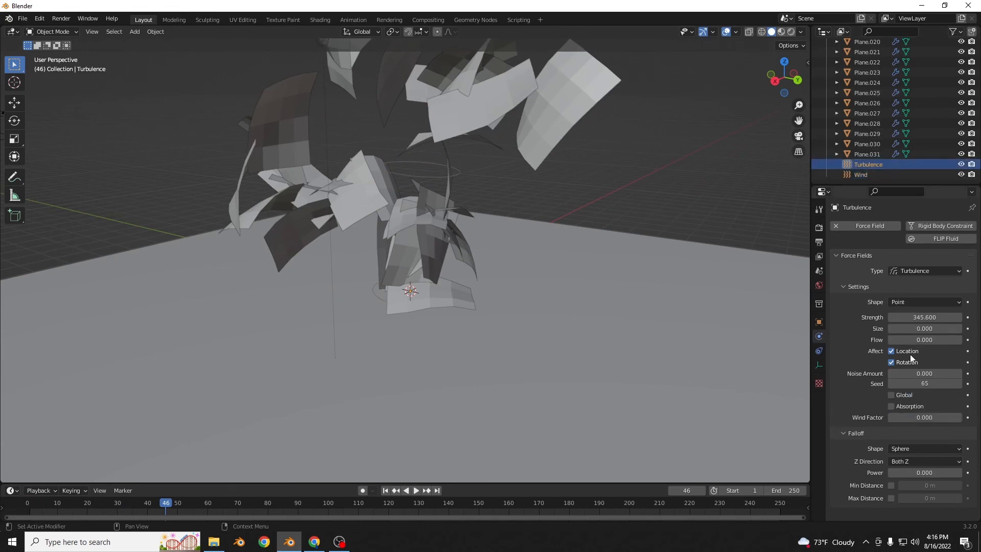
pyautogui.moveTo(925, 318); pyautogui.dragTo(950, 317)
pyautogui.click(385, 490)
pyautogui.press('space')
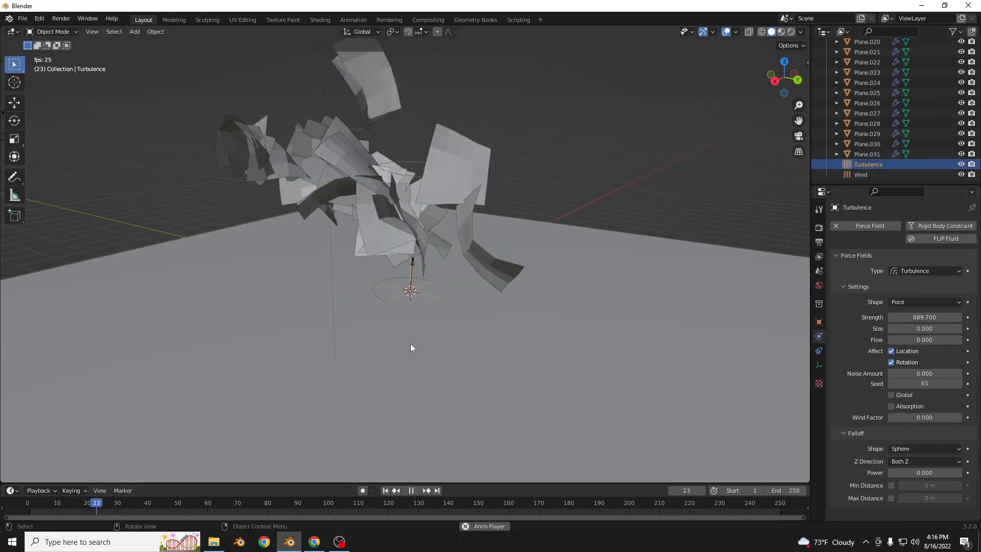
# Examine how the cloth planes scatter over the ground plane from several angles and distances during playback, selecting the ground plane.
pyautogui.scroll(-8, 410, 344)
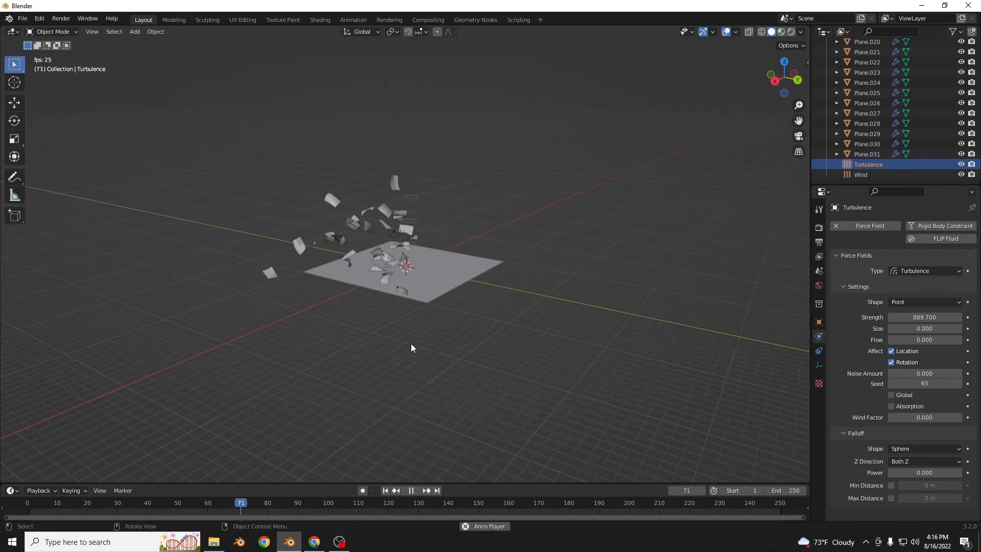
pyautogui.scroll(2, 411, 344)
pyautogui.scroll(5, 411, 343)
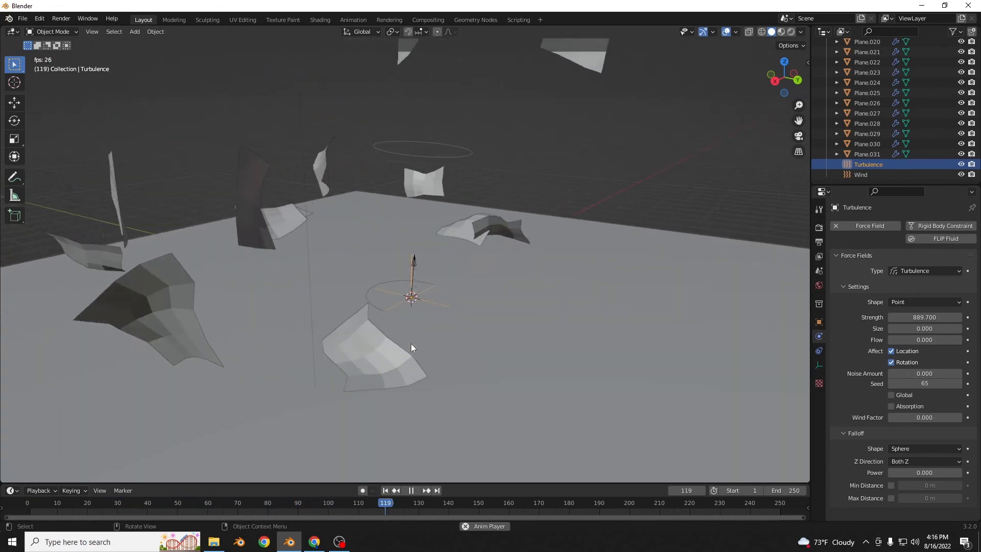
pyautogui.moveTo(557, 297); pyautogui.dragTo(498, 286, button='middle')
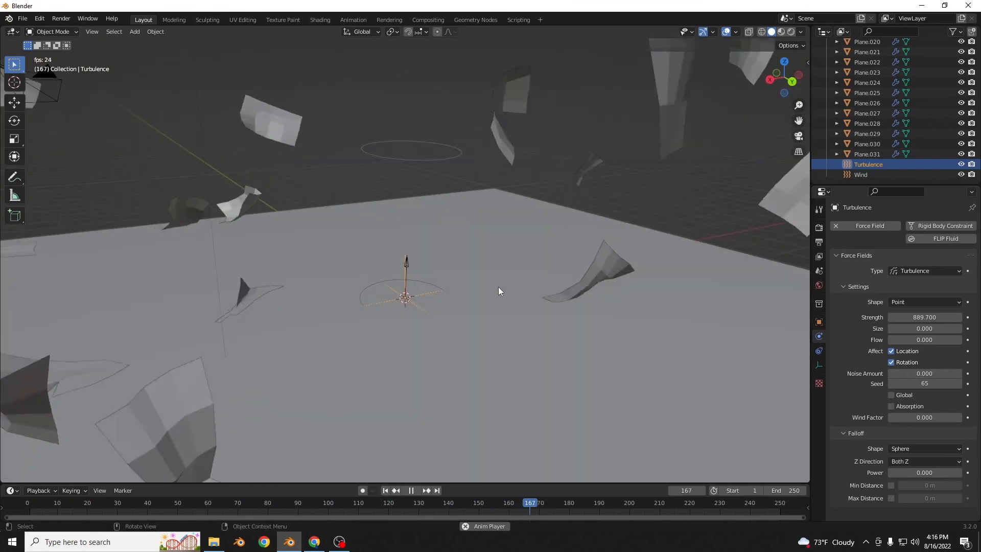
pyautogui.click(496, 301)
pyautogui.scroll(-4, 496, 302)
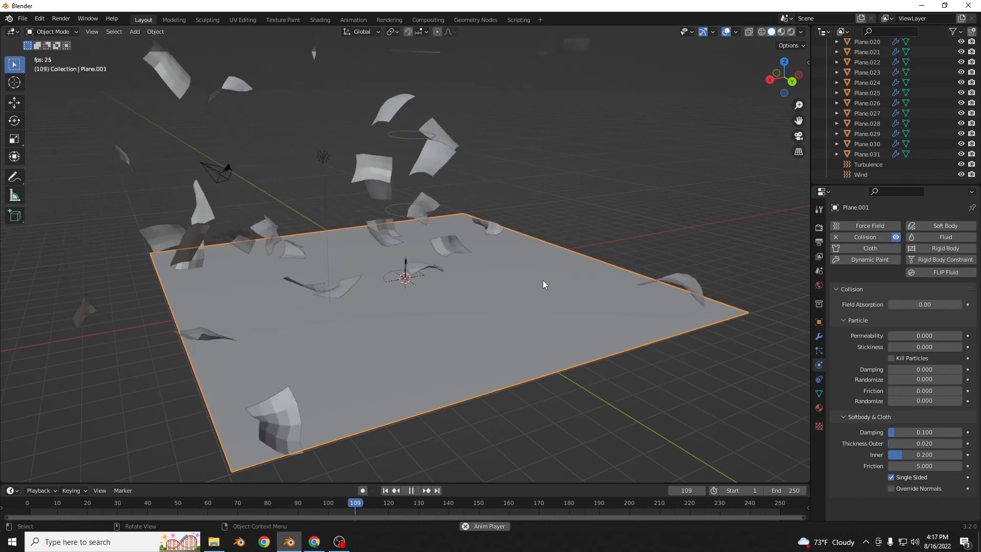
pyautogui.moveTo(538, 284); pyautogui.dragTo(719, 246, button='middle')
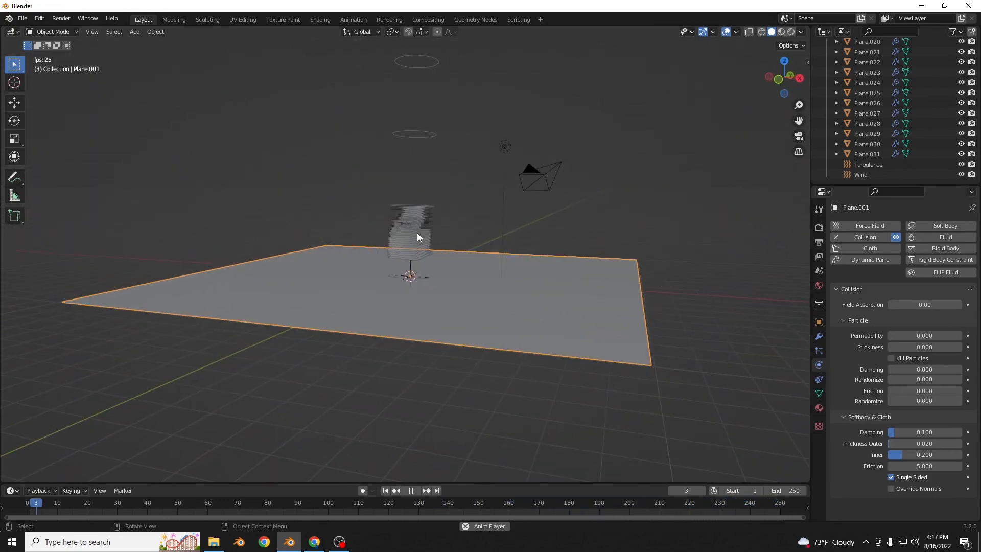
pyautogui.moveTo(417, 232); pyautogui.dragTo(491, 265, button='middle')
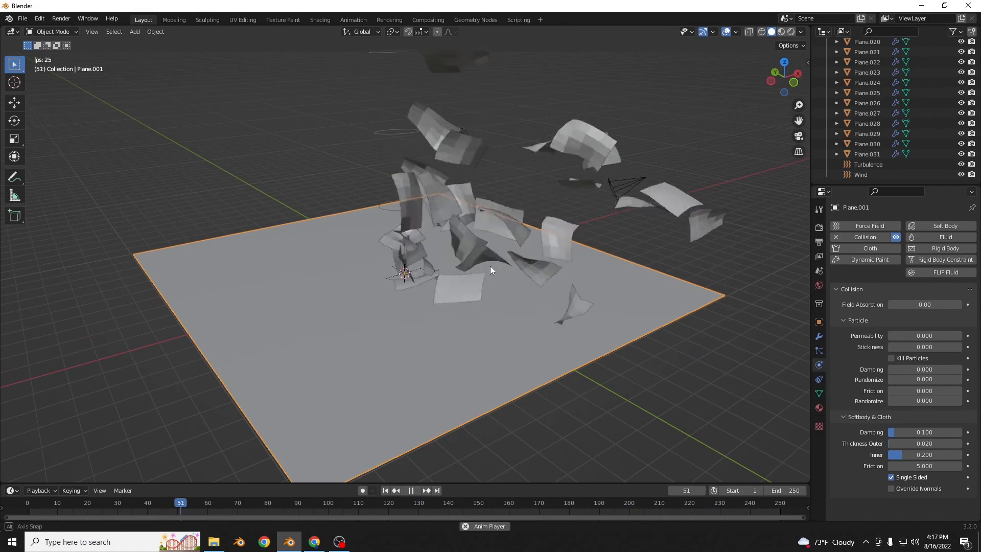
pyautogui.scroll(-3, 489, 266)
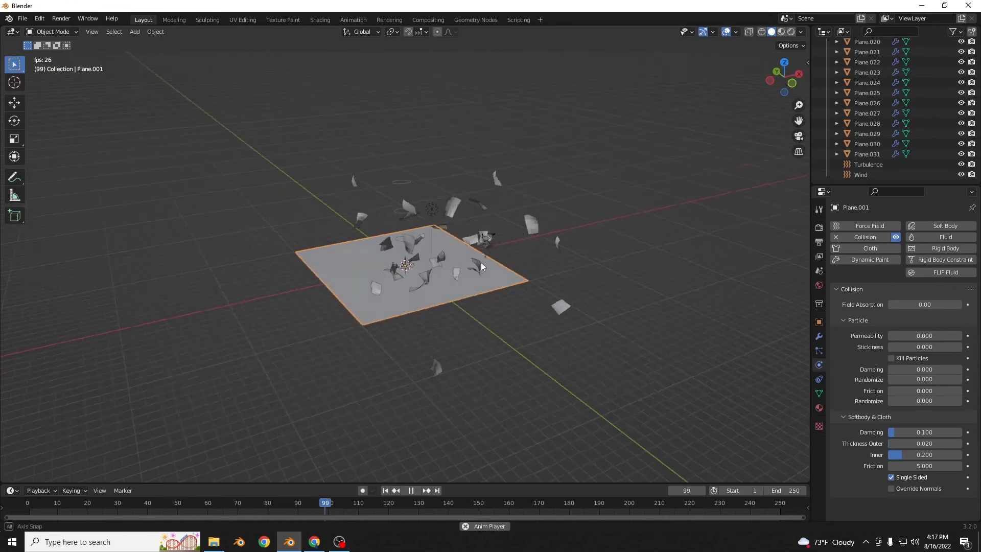